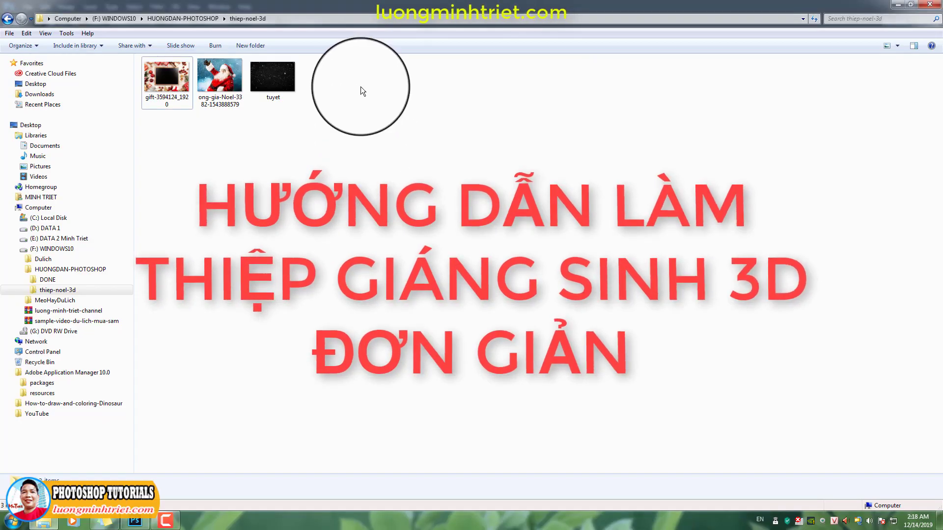
Open the gift frame, Santa and tuyet snow images from the thiep-noel-3d folder in Photoshop.
{"action": "mouse_move", "coordinate": [360, 91]}
{"action": "left_mouse_down"}
{"action": "mouse_move", "coordinate": [167, 126]}
{"action": "mouse_move", "coordinate": [140, 526]}
{"action": "mouse_move", "coordinate": [227, 388]}
{"action": "left_mouse_up"}
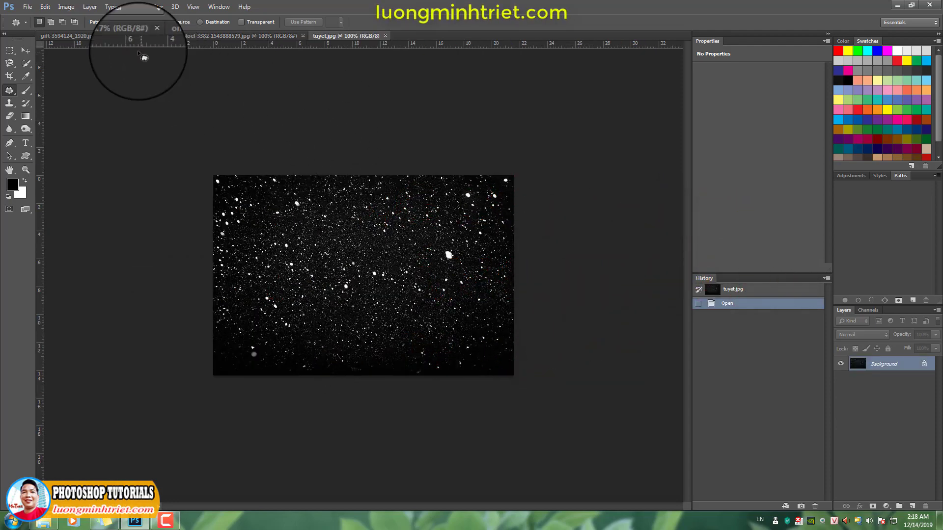
On the gift frame image, start a Pen path at the frame's inner top-left and top-right corners.
{"action": "left_click", "coordinate": [104, 36]}
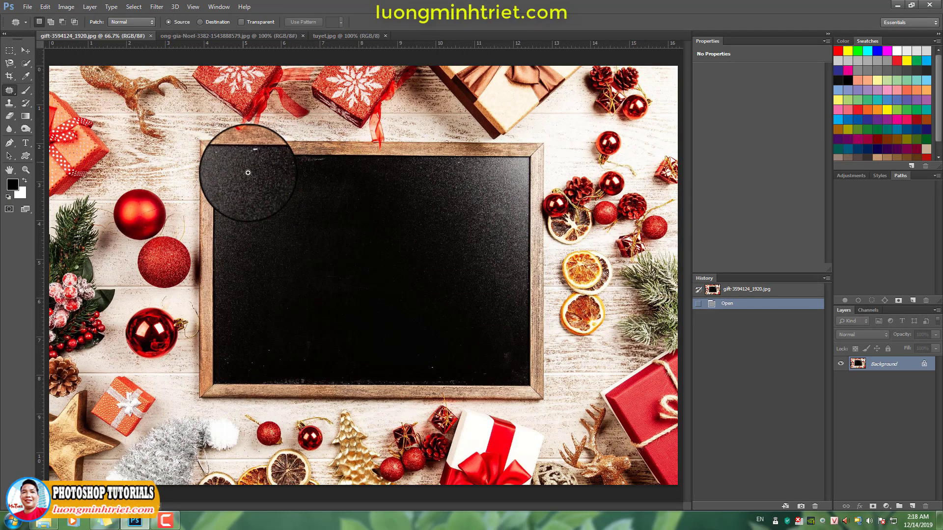
{"action": "scroll", "coordinate": [248, 172], "scroll_direction": "up", "scroll_amount": 3}
{"action": "scroll", "coordinate": [231, 162], "scroll_direction": "up", "scroll_amount": 2}
{"action": "key", "text": "p"}
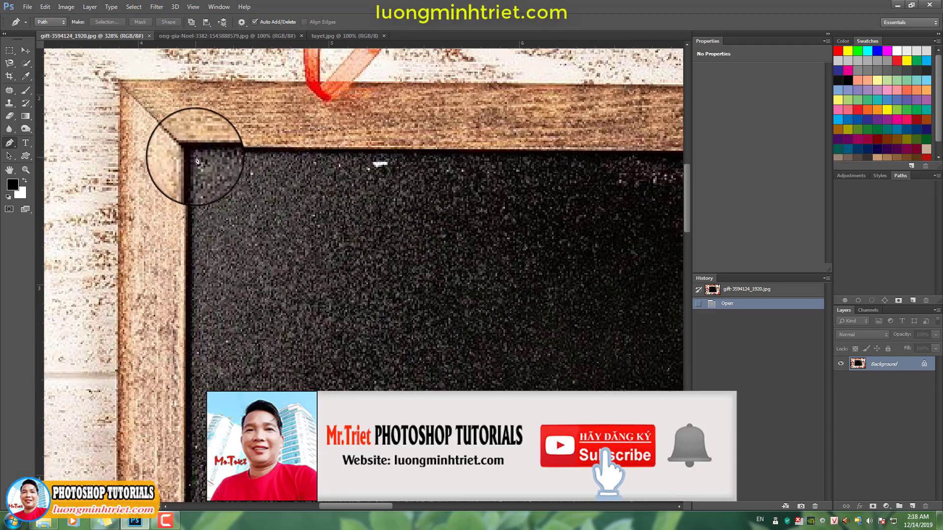
{"action": "left_click", "coordinate": [187, 151]}
{"action": "left_click_drag", "start_coordinate": [416, 153], "coordinate": [311, 159]}
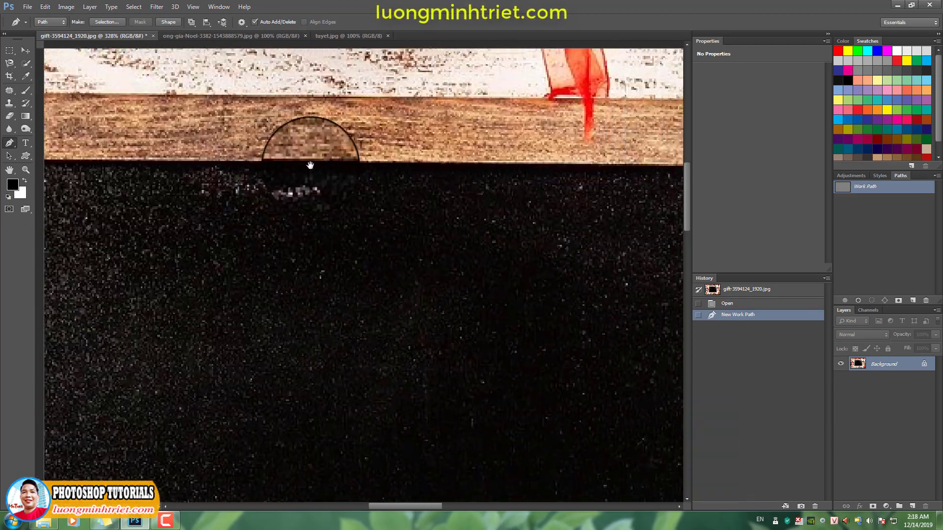
{"action": "scroll", "coordinate": [537, 204], "scroll_direction": "right", "scroll_amount": 2}
{"action": "scroll", "coordinate": [559, 189], "scroll_direction": "right", "scroll_amount": 3}
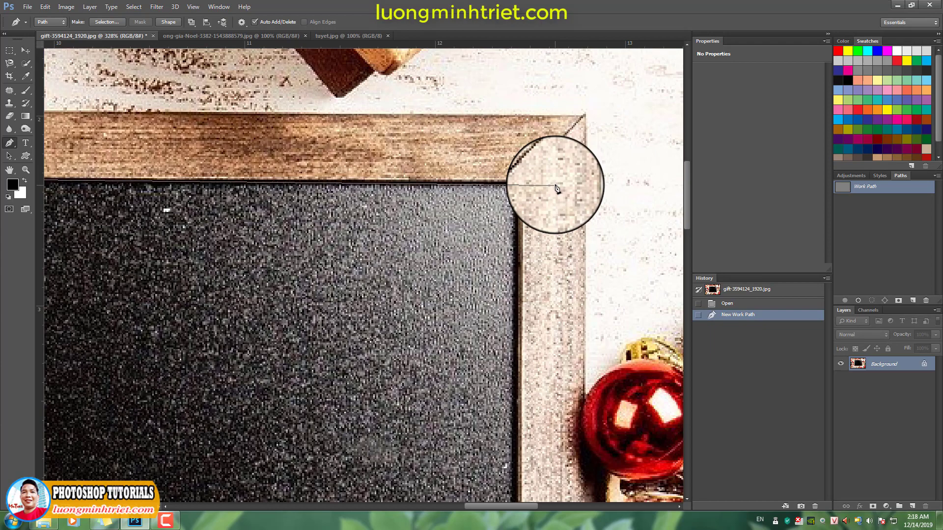
{"action": "left_click", "coordinate": [517, 182]}
Add the bottom-right, bottom-left and left-edge points, close the path, and fit the image to the window.
{"action": "scroll", "coordinate": [518, 206], "scroll_direction": "down", "scroll_amount": 3}
{"action": "scroll", "coordinate": [518, 212], "scroll_direction": "down", "scroll_amount": 3}
{"action": "scroll", "coordinate": [518, 260], "scroll_direction": "down", "scroll_amount": 2}
{"action": "scroll", "coordinate": [513, 339], "scroll_direction": "down", "scroll_amount": 2}
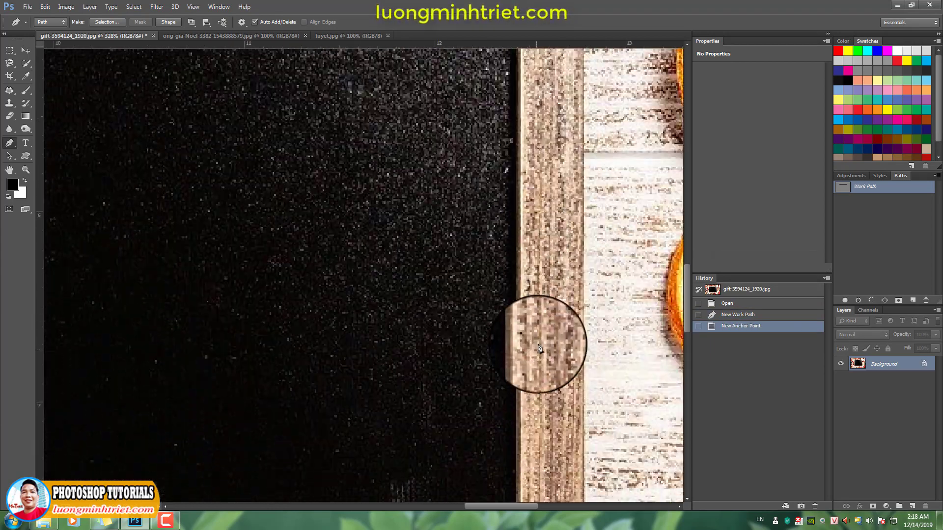
{"action": "scroll", "coordinate": [508, 379], "scroll_direction": "down", "scroll_amount": 1}
{"action": "scroll", "coordinate": [509, 378], "scroll_direction": "down", "scroll_amount": 3}
{"action": "left_click", "coordinate": [499, 325]}
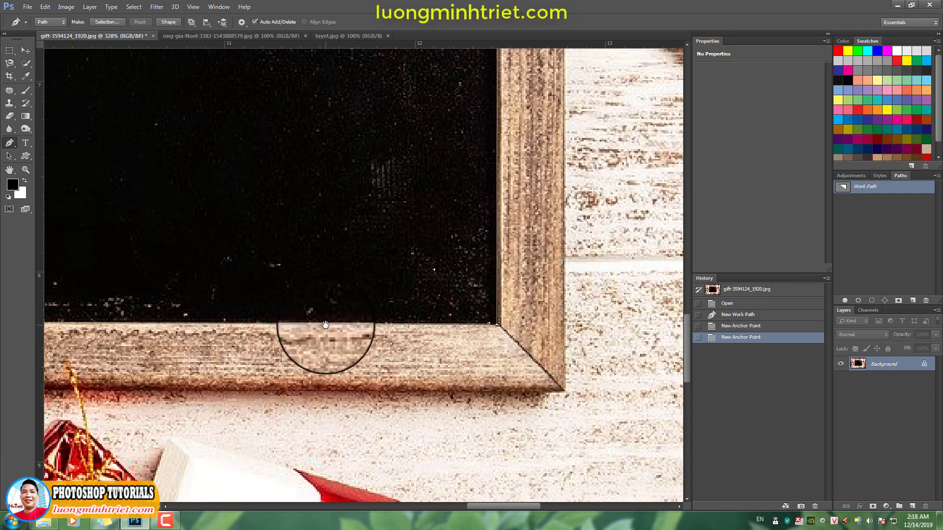
{"action": "scroll", "coordinate": [326, 337], "scroll_direction": "left", "scroll_amount": 5}
{"action": "scroll", "coordinate": [282, 334], "scroll_direction": "left", "scroll_amount": 5}
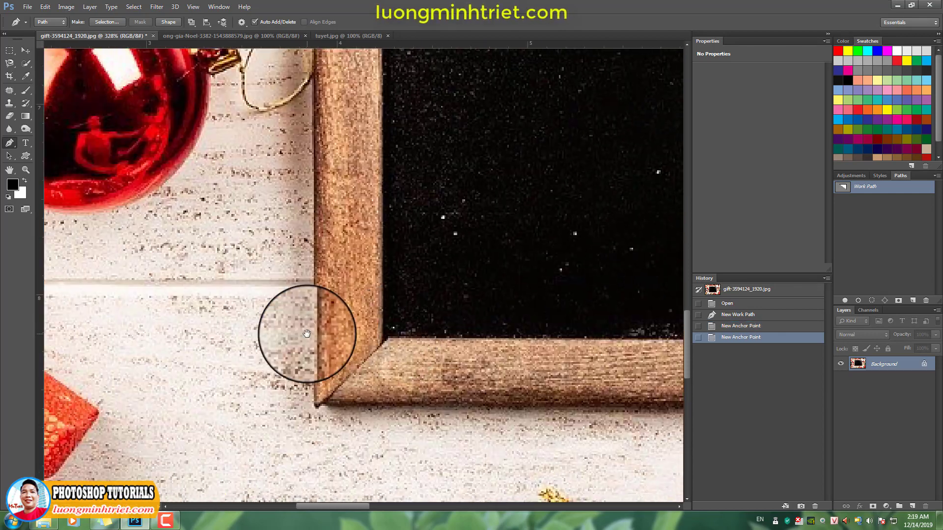
{"action": "left_click", "coordinate": [383, 346]}
{"action": "scroll", "coordinate": [376, 221], "scroll_direction": "up", "scroll_amount": 5}
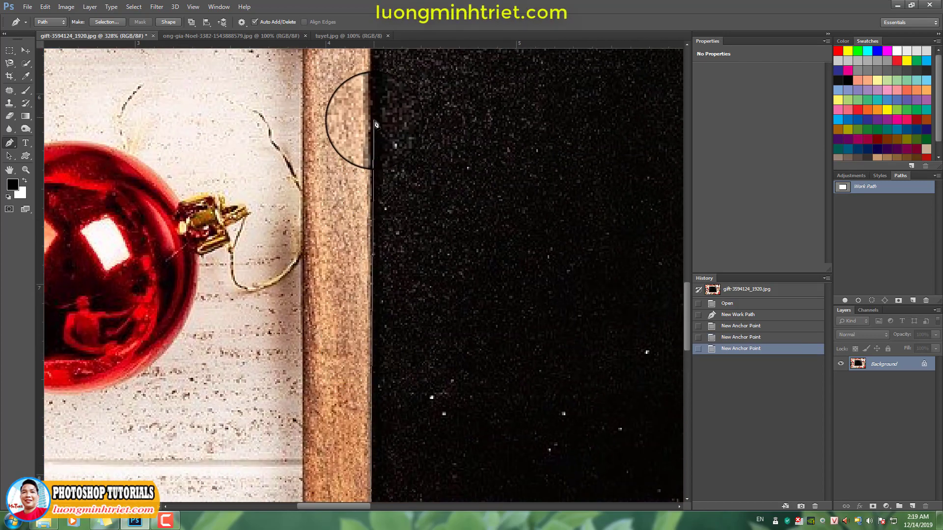
{"action": "left_click", "coordinate": [372, 108]}
{"action": "scroll", "coordinate": [376, 120], "scroll_direction": "up", "scroll_amount": 5}
{"action": "scroll", "coordinate": [392, 204], "scroll_direction": "up", "scroll_amount": 5}
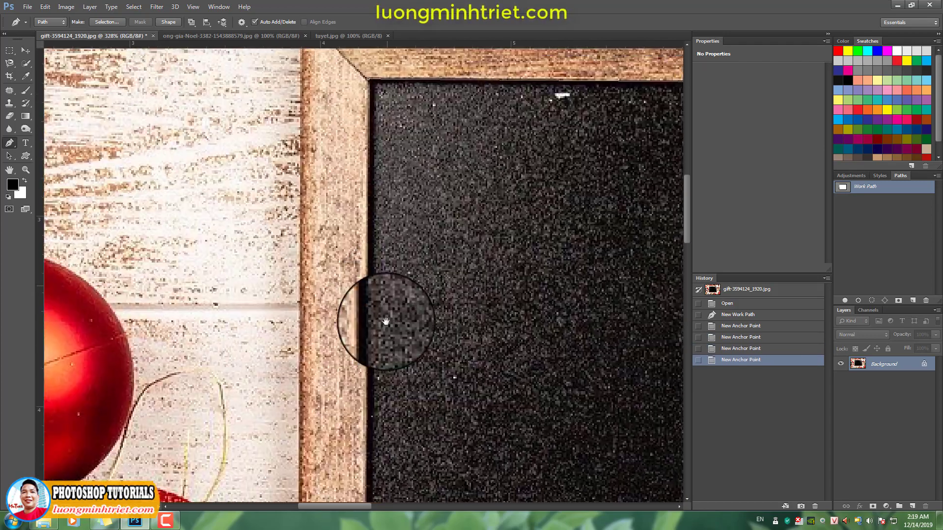
{"action": "left_click", "coordinate": [367, 156]}
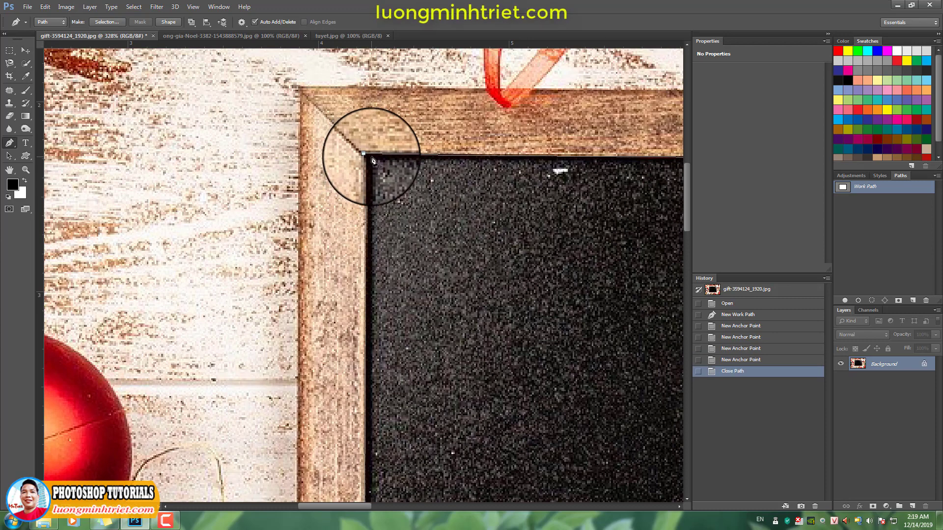
{"action": "key", "text": "ctrl+0"}
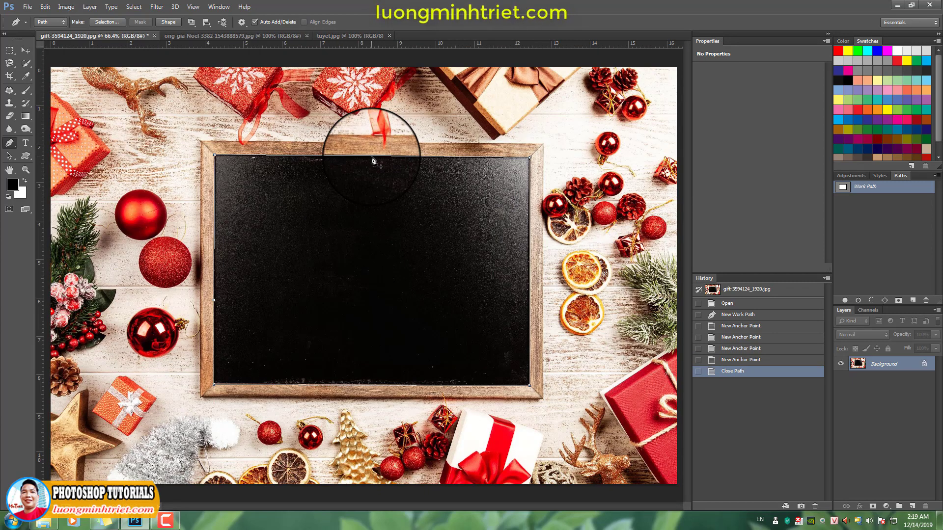
Select the whole Santa photo and paste it into the frame opening on the gift image.
{"action": "left_click", "coordinate": [234, 36]}
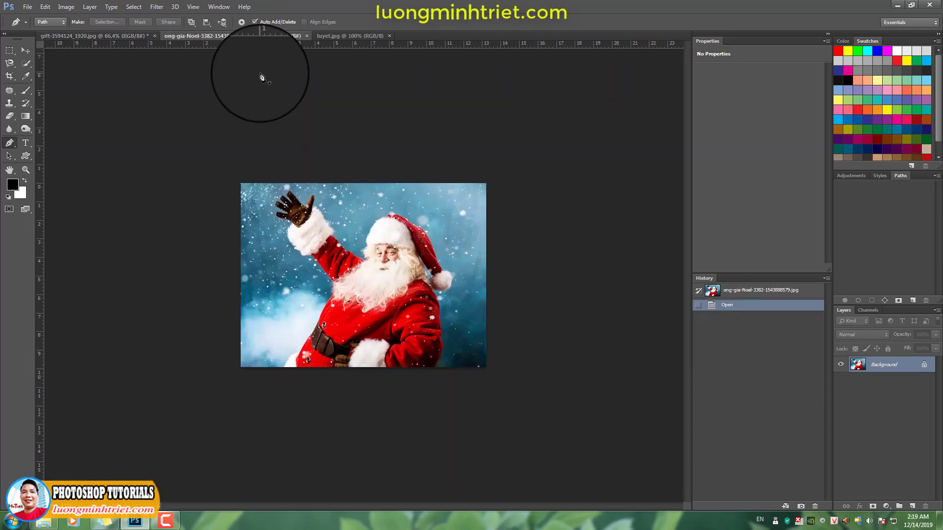
{"action": "key", "text": "ctrl+0"}
{"action": "key", "text": "ctrl+a"}
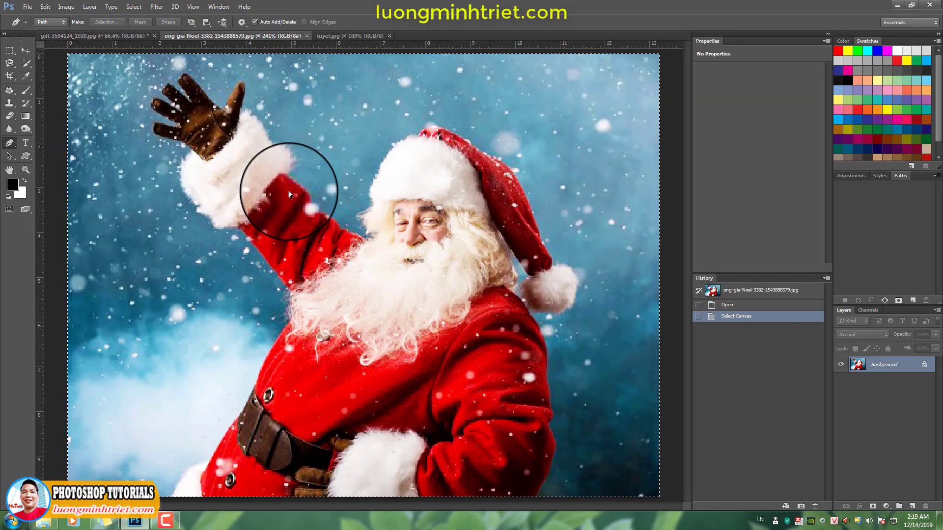
{"action": "left_click", "coordinate": [132, 36]}
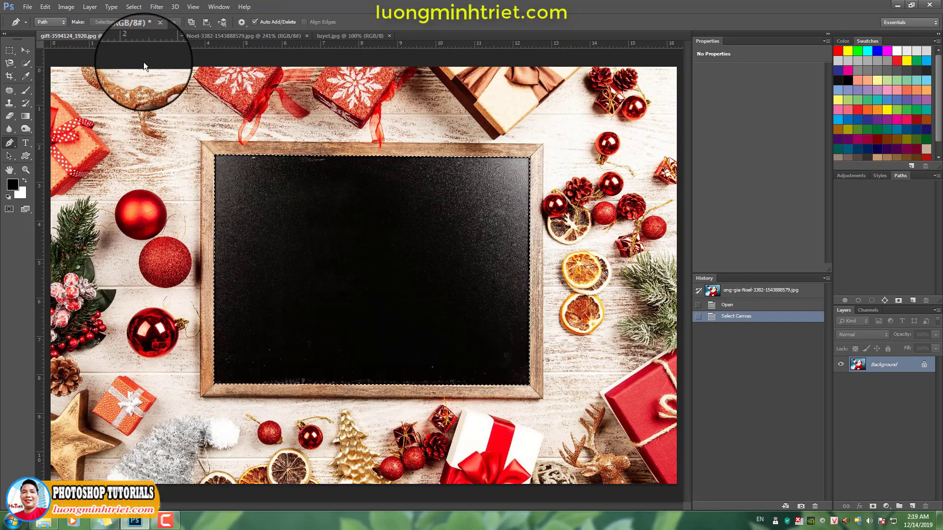
{"action": "key", "text": "ctrl+alt+shift+v"}
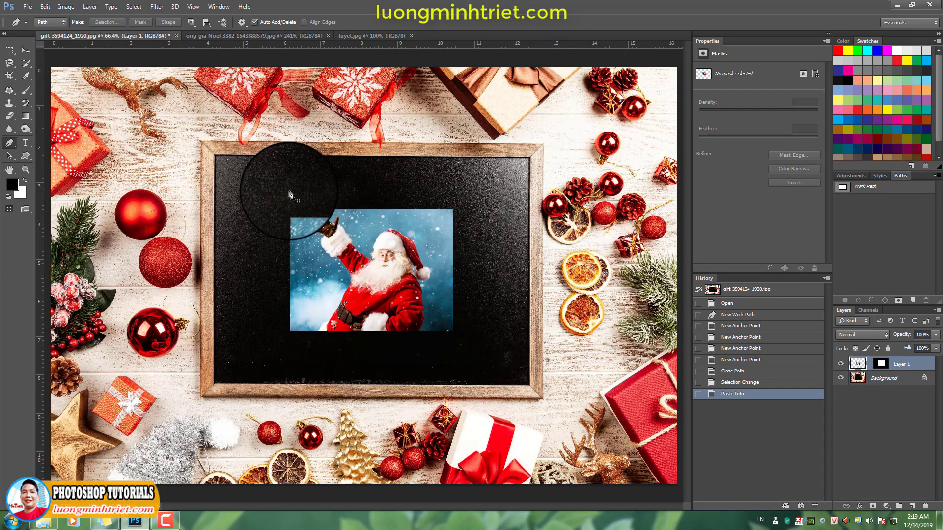
Enlarge the pasted Santa beyond the frame, confirm the transform, and duplicate the layer.
{"action": "key", "text": "ctrl+t"}
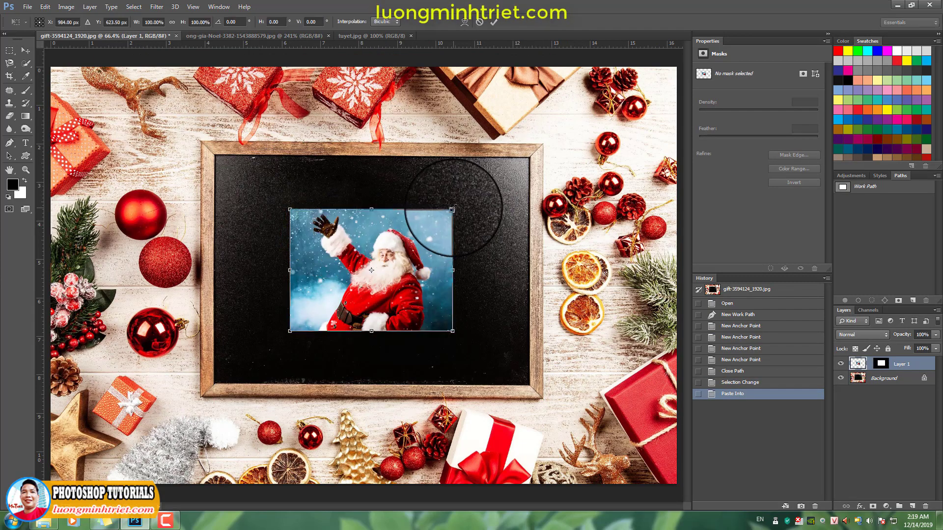
{"action": "left_click_drag", "start_coordinate": [452, 208], "coordinate": [549, 170]}
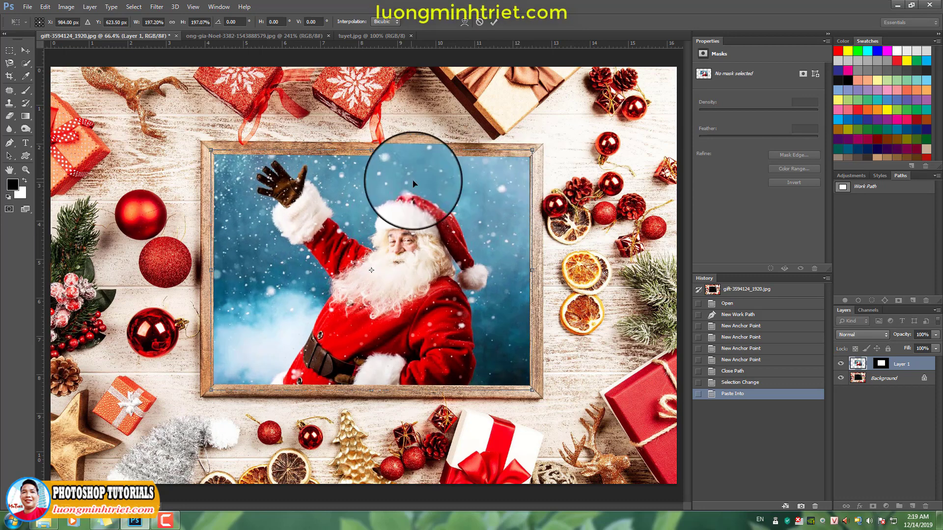
{"action": "mouse_move", "coordinate": [211, 150]}
{"action": "left_mouse_down"}
{"action": "mouse_move", "coordinate": [161, 110]}
{"action": "mouse_move", "coordinate": [125, 98]}
{"action": "mouse_move", "coordinate": [144, 106]}
{"action": "left_mouse_up"}
{"action": "scroll", "coordinate": [217, 180], "scroll_direction": "down", "scroll_amount": 1}
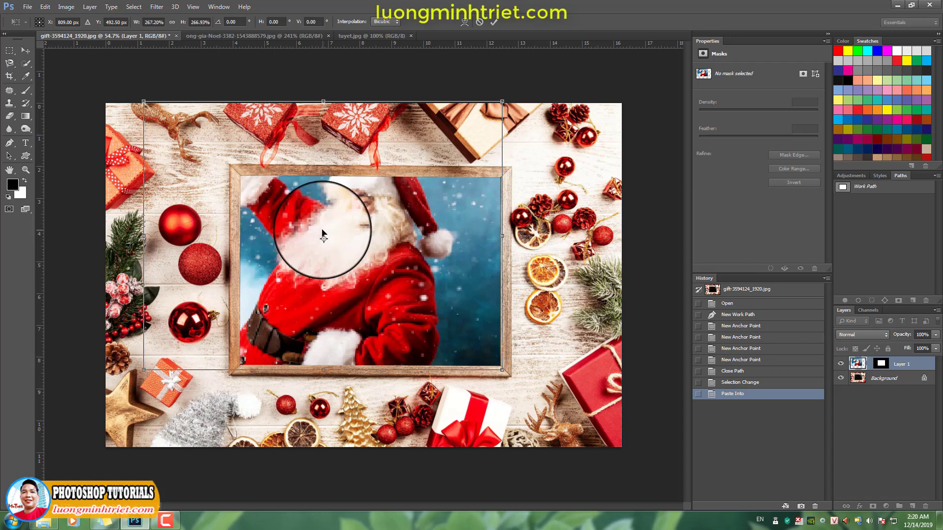
{"action": "key", "text": "Return"}
{"action": "left_click_drag", "start_coordinate": [914, 502], "coordinate": [913, 505]}
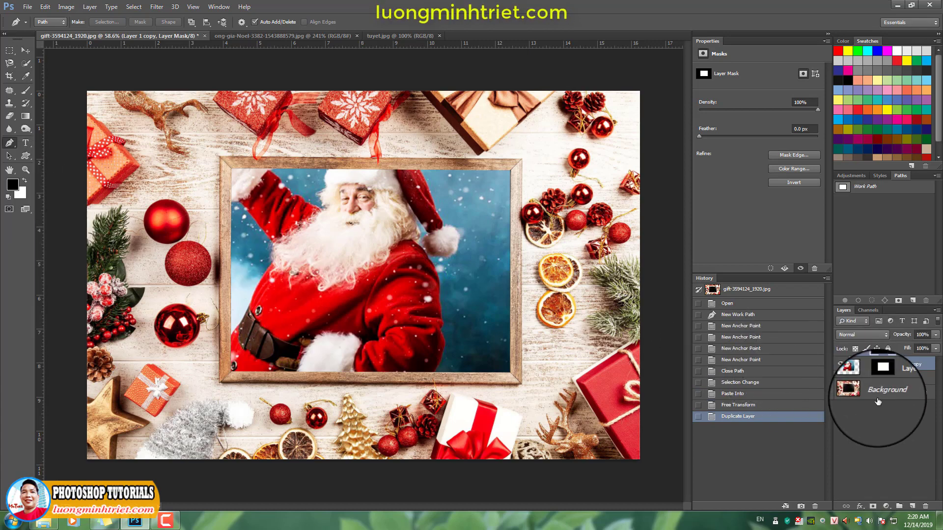
Reveal the full Santa photo on the copy layer, deselect, and apply its layer mask.
{"action": "key", "text": "Delete"}
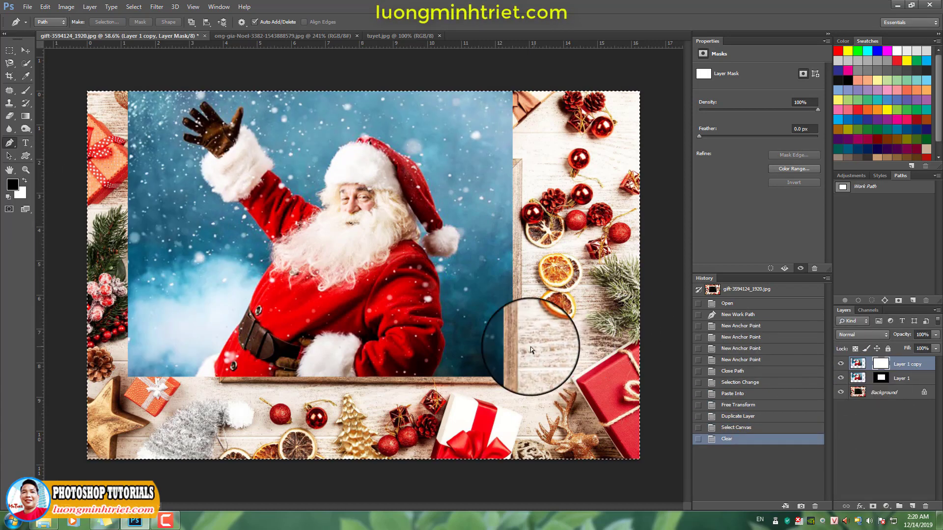
{"action": "key", "text": "ctrl+d"}
{"action": "scroll", "coordinate": [286, 167], "scroll_direction": "up", "scroll_amount": 3}
{"action": "left_click_drag", "start_coordinate": [287, 168], "coordinate": [316, 211]}
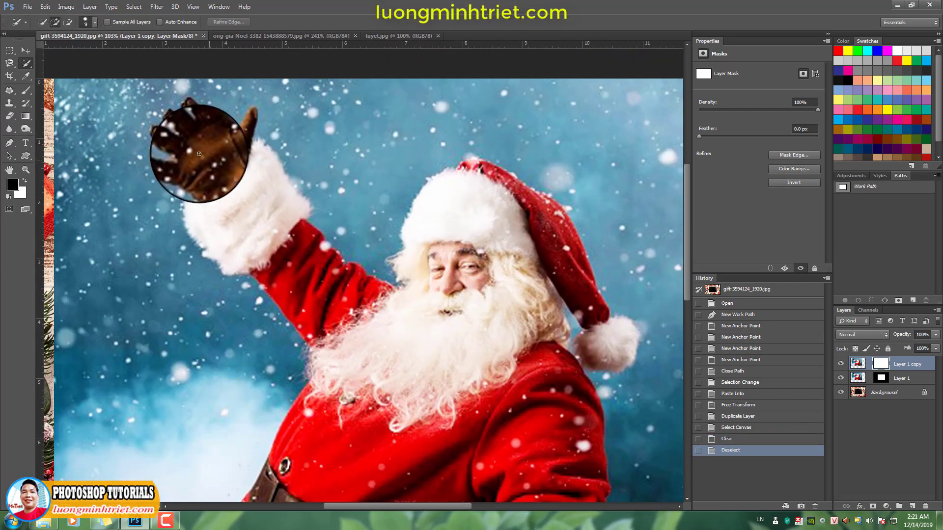
{"action": "right_click", "coordinate": [880, 363]}
{"action": "left_click", "coordinate": [859, 397]}
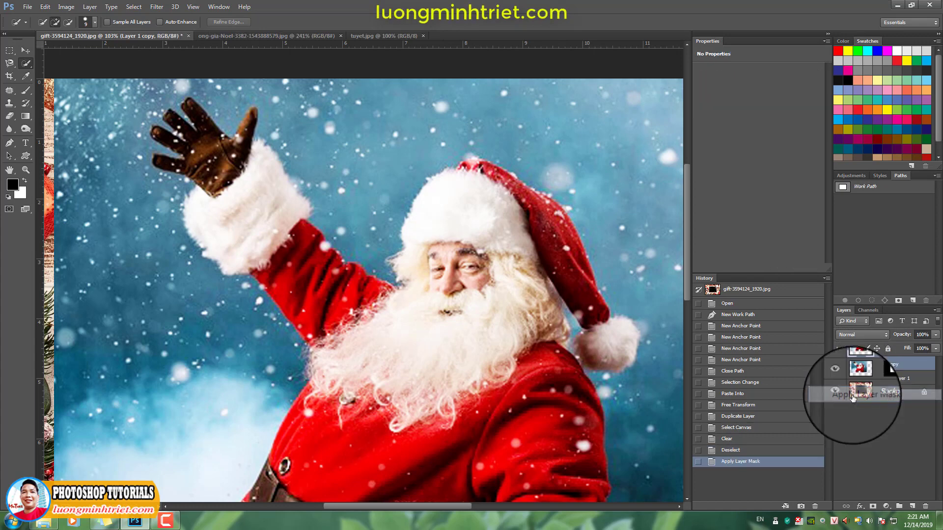
Quick-select Santa's raised glove, its thumb and the white cuff.
{"action": "scroll", "coordinate": [184, 116], "scroll_direction": "up", "scroll_amount": 5}
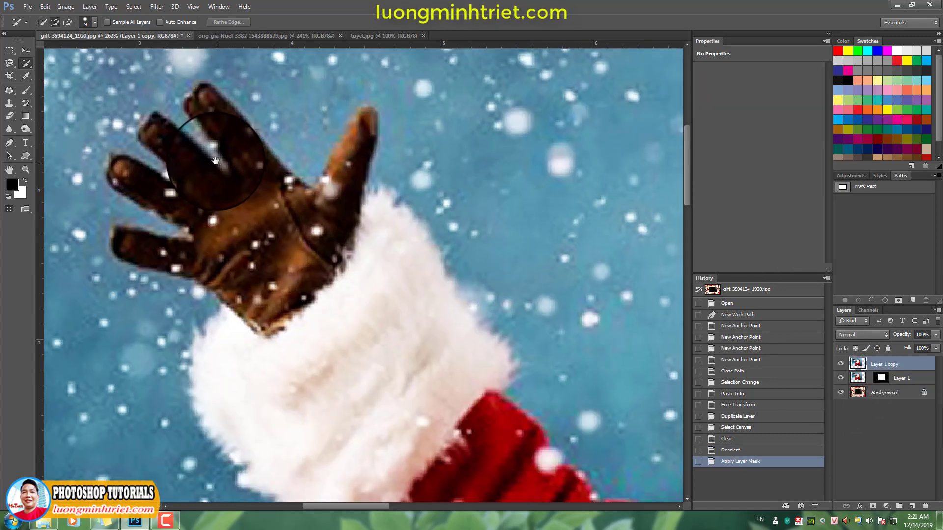
{"action": "mouse_move", "coordinate": [152, 126]}
{"action": "left_mouse_down"}
{"action": "mouse_move", "coordinate": [270, 248]}
{"action": "mouse_move", "coordinate": [295, 211]}
{"action": "left_mouse_up"}
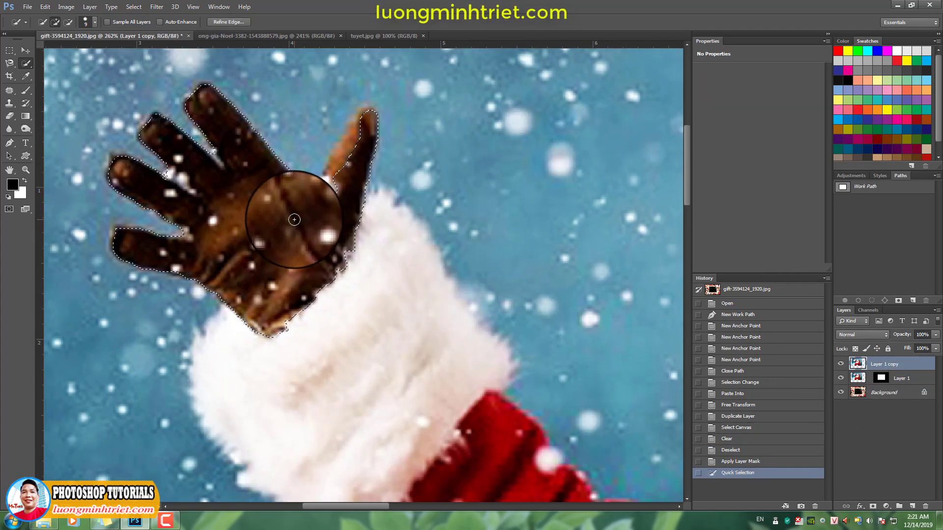
{"action": "left_click_drag", "start_coordinate": [327, 179], "coordinate": [348, 160]}
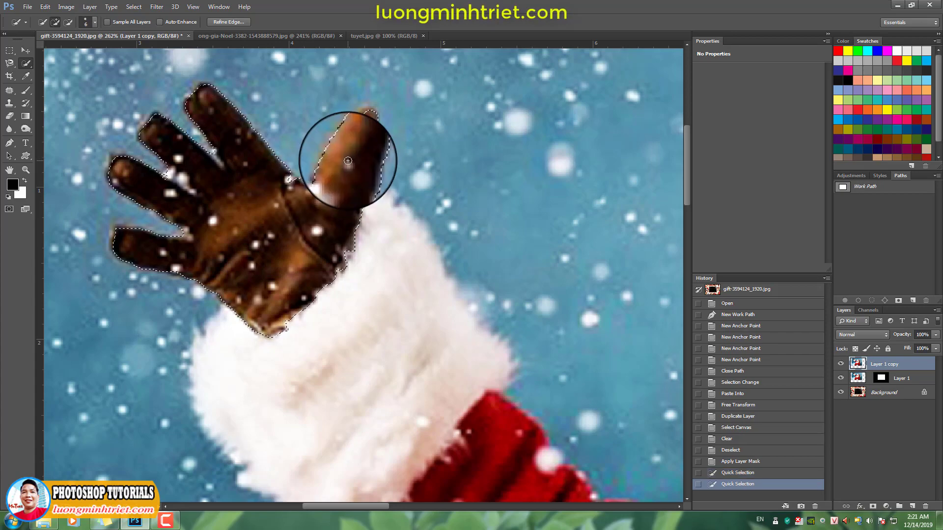
{"action": "mouse_move", "coordinate": [358, 119]}
{"action": "left_mouse_down"}
{"action": "mouse_move", "coordinate": [358, 210]}
{"action": "mouse_move", "coordinate": [396, 332]}
{"action": "mouse_move", "coordinate": [241, 166]}
{"action": "mouse_move", "coordinate": [337, 316]}
{"action": "mouse_move", "coordinate": [401, 344]}
{"action": "left_mouse_up"}
Extend the selection over Santa's face, beard and hat.
{"action": "scroll", "coordinate": [351, 325], "scroll_direction": "down", "scroll_amount": 3}
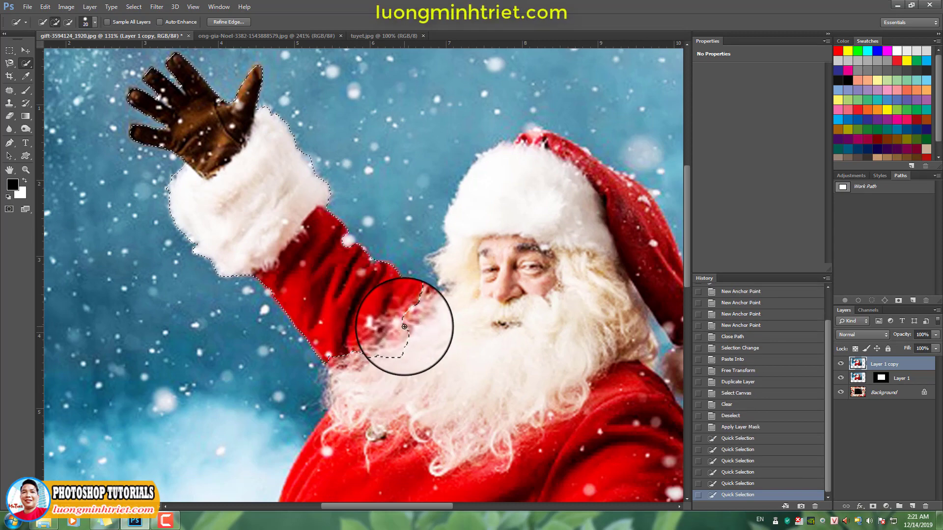
{"action": "mouse_move", "coordinate": [408, 310]}
{"action": "left_mouse_down"}
{"action": "mouse_move", "coordinate": [505, 263]}
{"action": "mouse_move", "coordinate": [496, 232]}
{"action": "mouse_move", "coordinate": [532, 226]}
{"action": "mouse_move", "coordinate": [389, 233]}
{"action": "left_mouse_up"}
{"action": "mouse_move", "coordinate": [379, 126]}
{"action": "left_mouse_down"}
{"action": "mouse_move", "coordinate": [458, 169]}
{"action": "mouse_move", "coordinate": [515, 248]}
{"action": "left_mouse_up"}
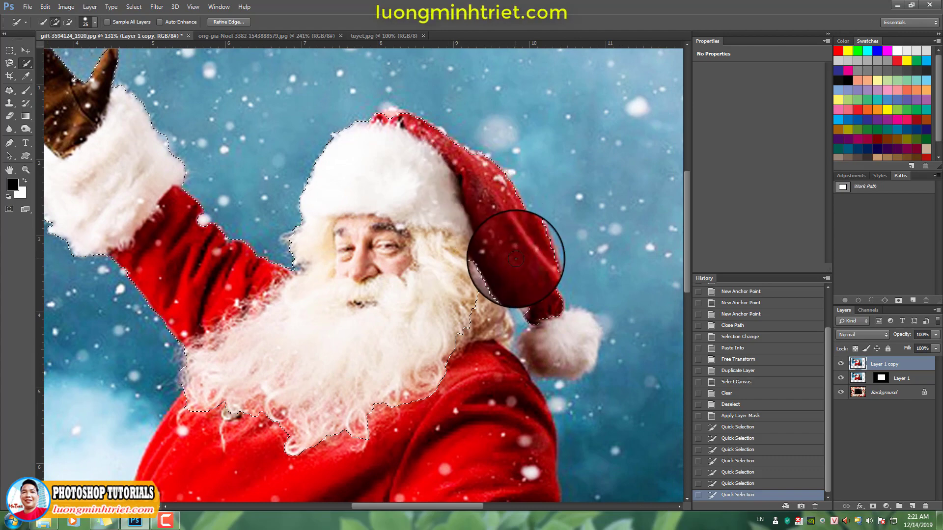
{"action": "mouse_move", "coordinate": [524, 303]}
{"action": "left_mouse_down"}
{"action": "mouse_move", "coordinate": [479, 194]}
{"action": "mouse_move", "coordinate": [388, 344]}
{"action": "mouse_move", "coordinate": [417, 297]}
{"action": "mouse_move", "coordinate": [375, 200]}
{"action": "mouse_move", "coordinate": [305, 327]}
{"action": "mouse_move", "coordinate": [214, 295]}
{"action": "mouse_move", "coordinate": [195, 327]}
{"action": "left_mouse_up"}
{"action": "scroll", "coordinate": [512, 249], "scroll_direction": "down", "scroll_amount": 3}
{"action": "scroll", "coordinate": [491, 221], "scroll_direction": "down", "scroll_amount": 2}
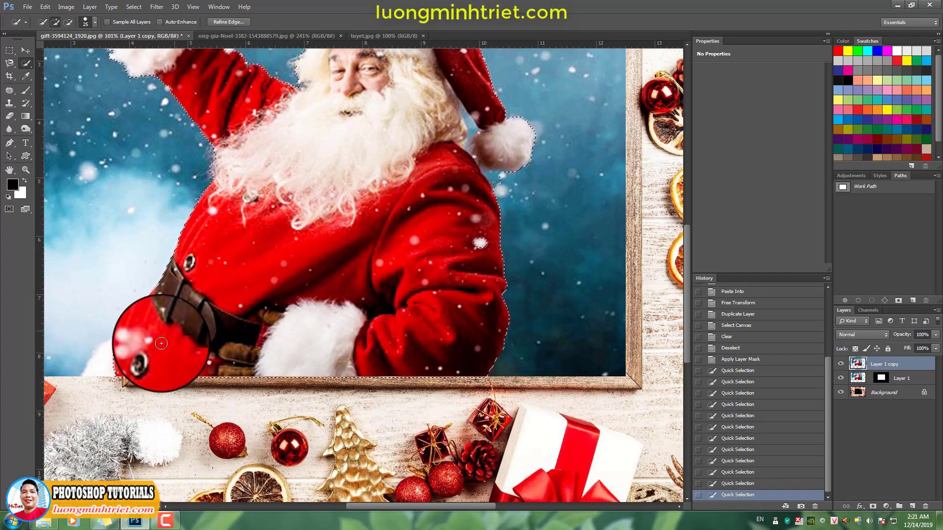
{"action": "scroll", "coordinate": [316, 274], "scroll_direction": "up", "scroll_amount": 3}
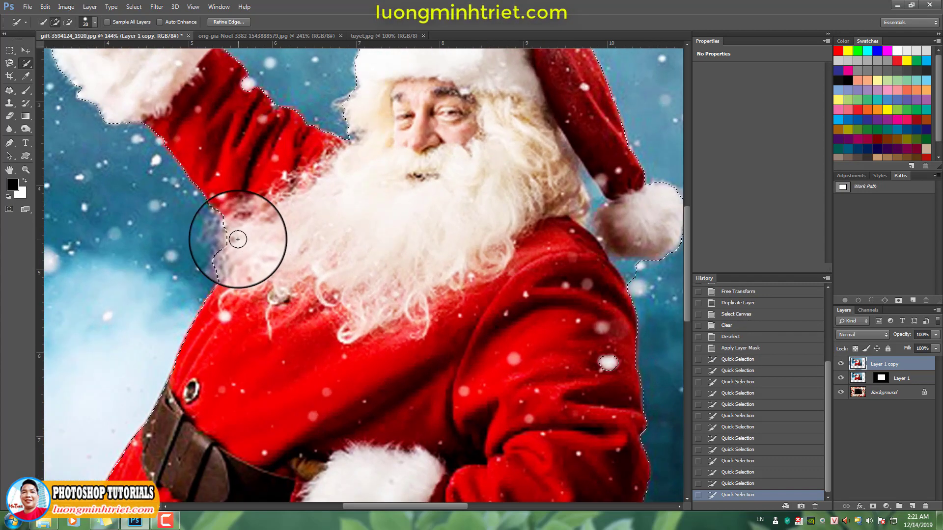
{"action": "left_click_drag", "start_coordinate": [233, 230], "coordinate": [221, 242]}
{"action": "scroll", "coordinate": [316, 274], "scroll_direction": "up", "scroll_amount": 2}
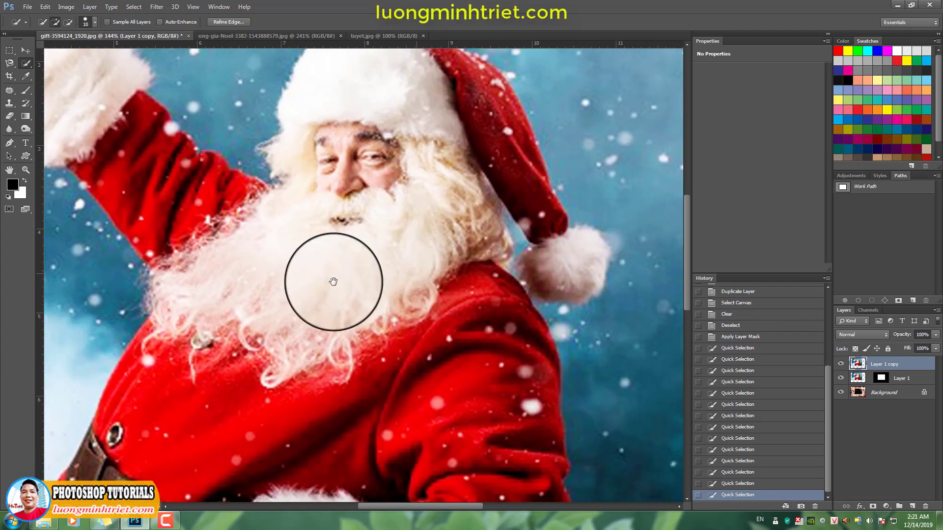
{"action": "scroll", "coordinate": [331, 278], "scroll_direction": "right", "scroll_amount": 5}
{"action": "scroll", "coordinate": [446, 321], "scroll_direction": "up", "scroll_amount": 1}
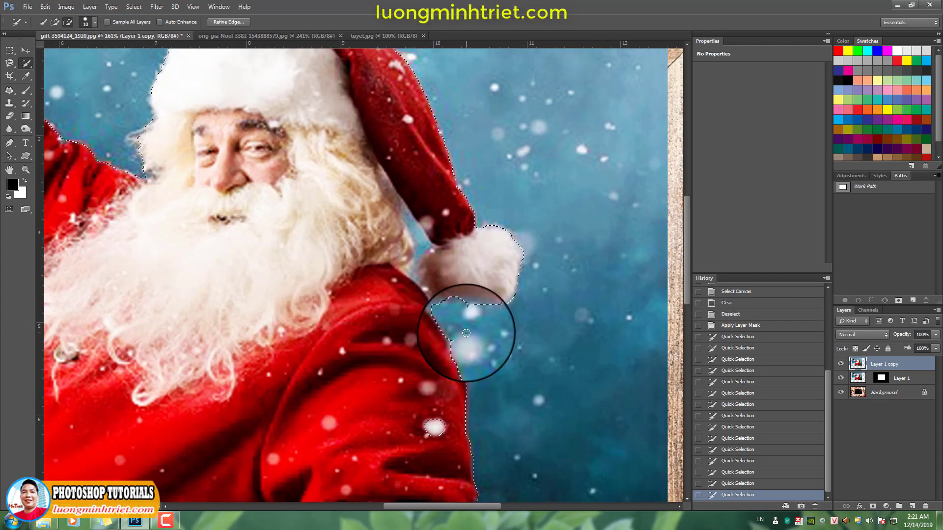
Subtract the blue gap between the coat and the hat's pompom from the selection.
{"action": "left_click", "coordinate": [475, 318], "text": "alt"}
{"action": "left_click", "coordinate": [456, 335], "text": "alt"}
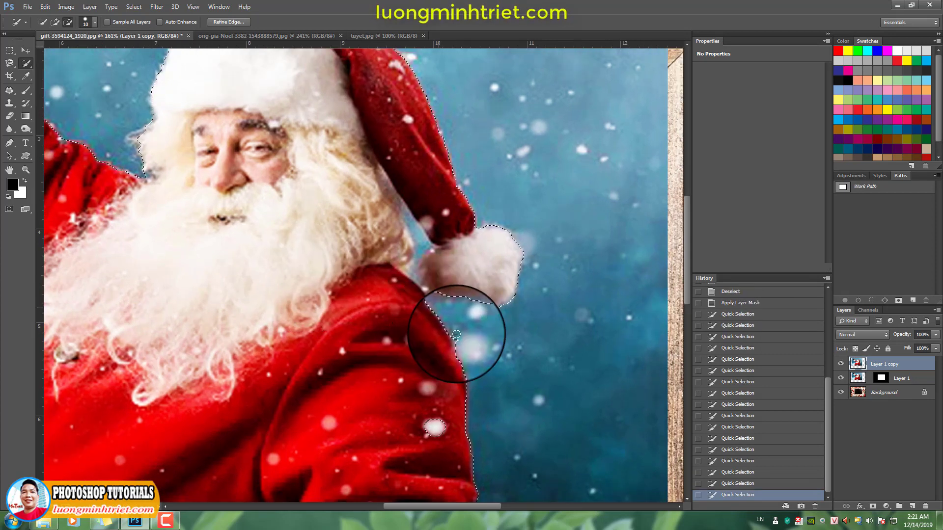
{"action": "scroll", "coordinate": [447, 323], "scroll_direction": "up", "scroll_amount": 1}
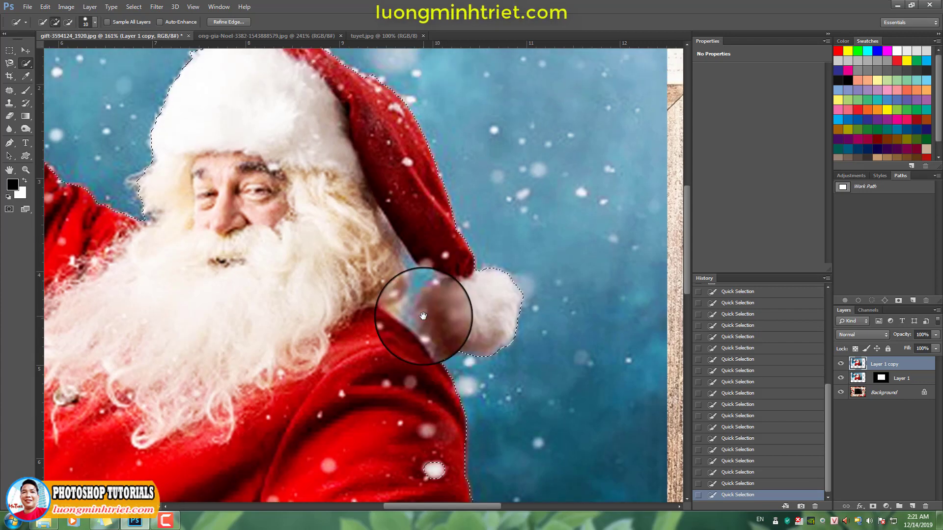
{"action": "scroll", "coordinate": [422, 311], "scroll_direction": "up", "scroll_amount": 1}
Use the Patch tool to fix the area between Santa's hat and coat.
{"action": "left_click", "coordinate": [10, 90]}
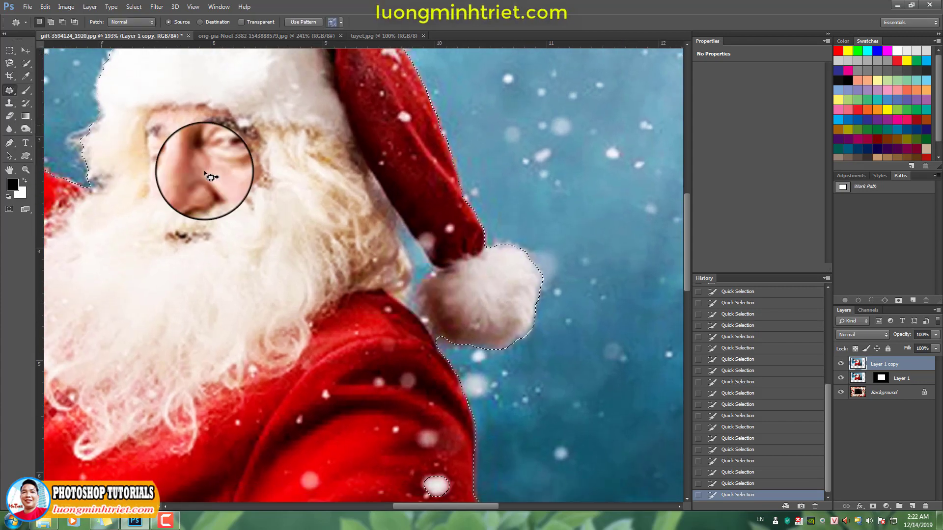
{"action": "mouse_move", "coordinate": [392, 213]}
{"action": "left_mouse_down"}
{"action": "mouse_move", "coordinate": [424, 304]}
{"action": "mouse_move", "coordinate": [391, 275]}
{"action": "mouse_move", "coordinate": [420, 292]}
{"action": "left_mouse_up"}
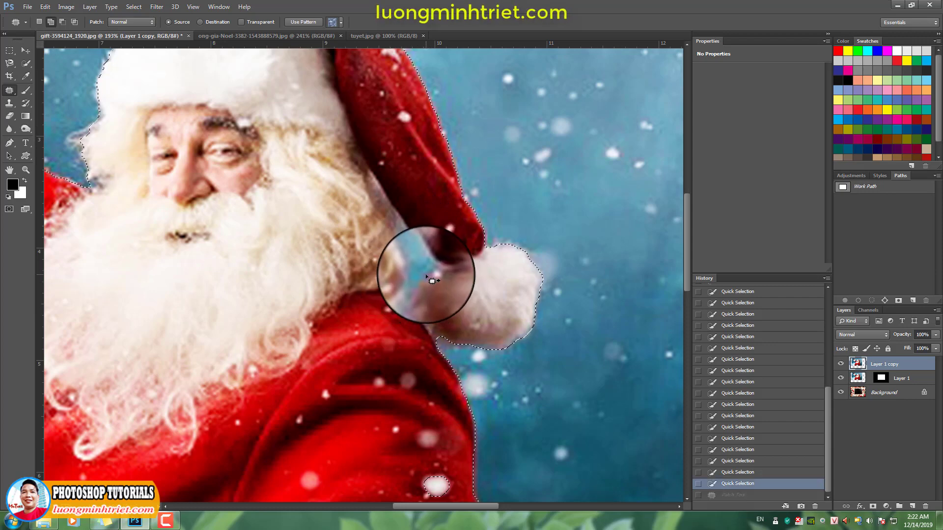
{"action": "left_click_drag", "start_coordinate": [402, 229], "coordinate": [425, 281]}
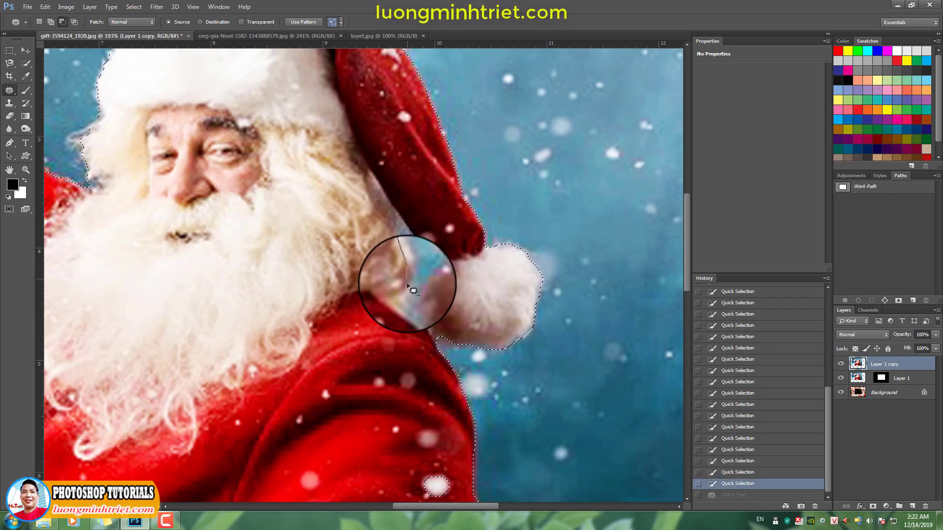
{"action": "scroll", "coordinate": [326, 242], "scroll_direction": "down", "scroll_amount": 3}
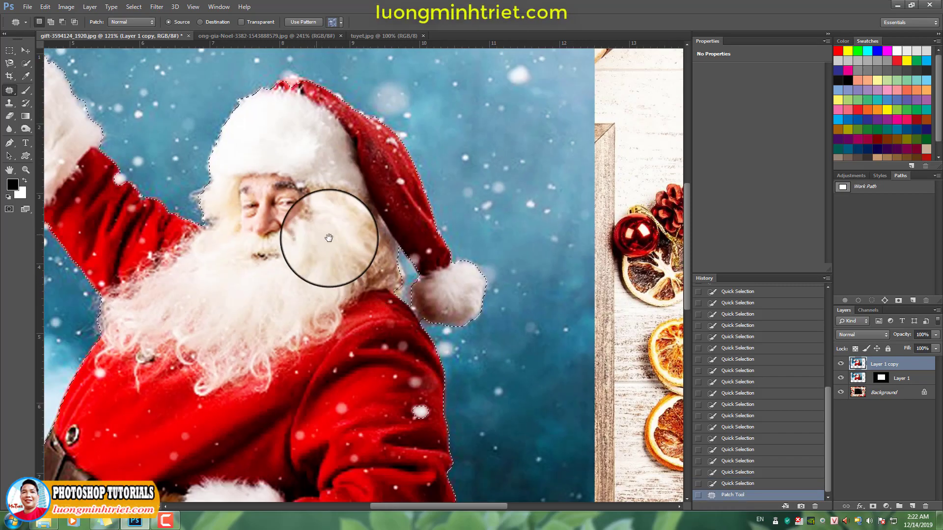
{"action": "scroll", "coordinate": [396, 185], "scroll_direction": "up", "scroll_amount": 2}
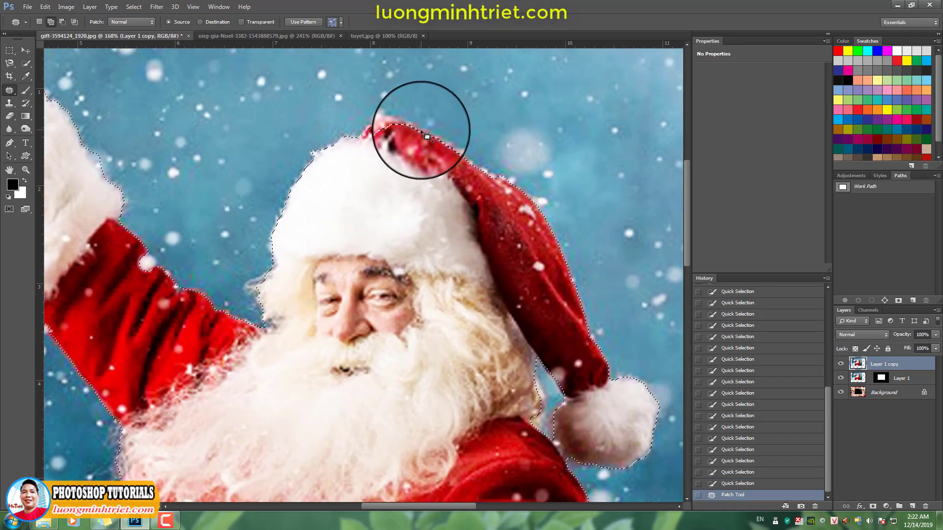
{"action": "scroll", "coordinate": [354, 221], "scroll_direction": "left", "scroll_amount": 4}
{"action": "scroll", "coordinate": [405, 271], "scroll_direction": "left", "scroll_amount": 1}
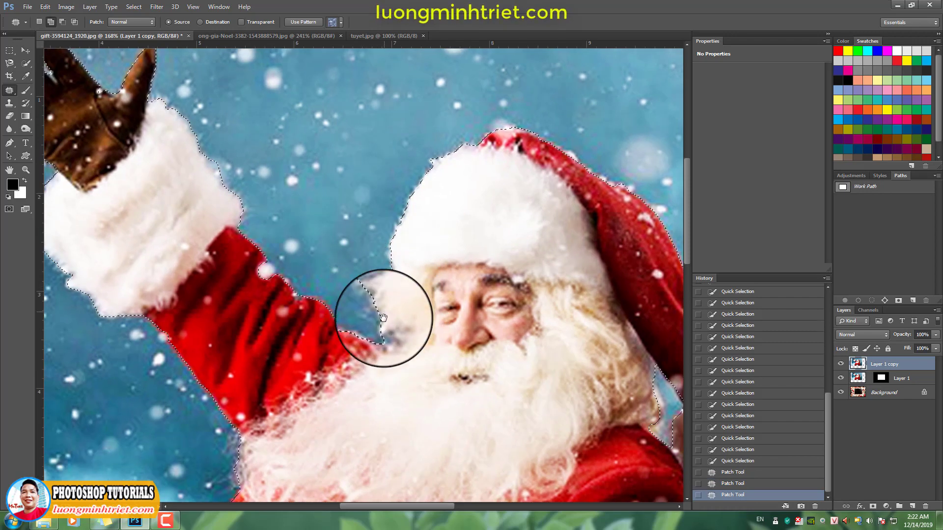
{"action": "scroll", "coordinate": [344, 307], "scroll_direction": "down", "scroll_amount": 1}
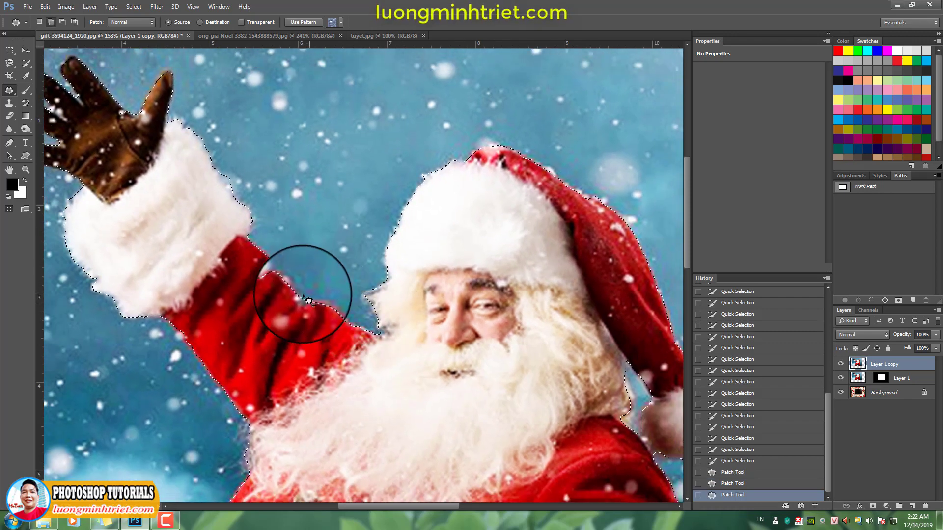
Patch a flawed spot on the sleeve edge and the glove's thumb tip, then zoom out.
{"action": "mouse_move", "coordinate": [309, 307]}
{"action": "left_mouse_down"}
{"action": "mouse_move", "coordinate": [312, 314]}
{"action": "mouse_move", "coordinate": [232, 248]}
{"action": "mouse_move", "coordinate": [331, 320]}
{"action": "left_mouse_up"}
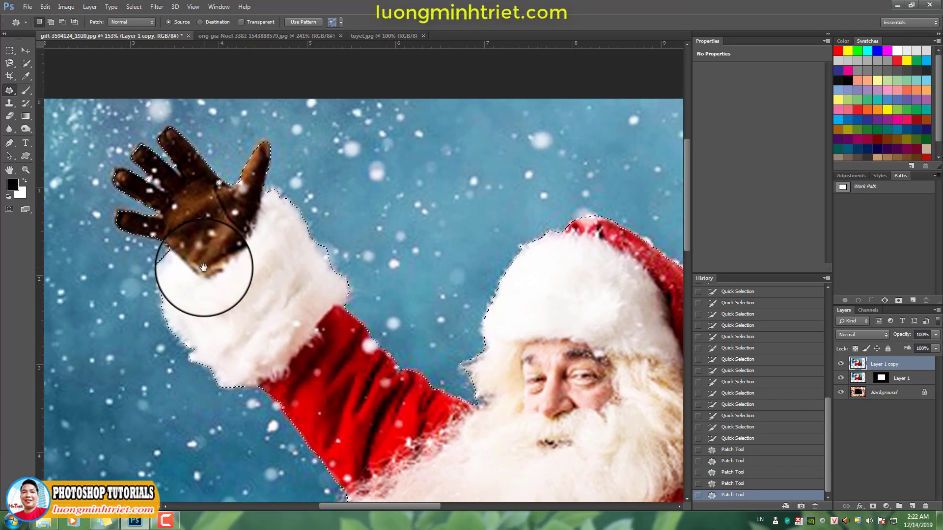
{"action": "scroll", "coordinate": [274, 200], "scroll_direction": "up", "scroll_amount": 2}
{"action": "scroll", "coordinate": [289, 194], "scroll_direction": "up", "scroll_amount": 1}
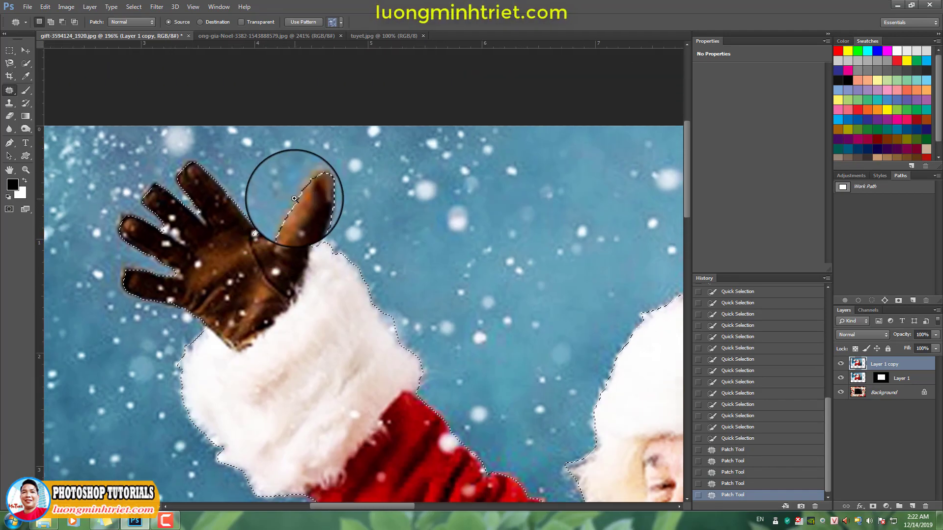
{"action": "scroll", "coordinate": [321, 260], "scroll_direction": "up", "scroll_amount": 1}
{"action": "mouse_move", "coordinate": [317, 182]}
{"action": "left_mouse_down"}
{"action": "mouse_move", "coordinate": [274, 258]}
{"action": "mouse_move", "coordinate": [256, 268]}
{"action": "left_mouse_up"}
{"action": "left_click_drag", "start_coordinate": [129, 209], "coordinate": [214, 239]}
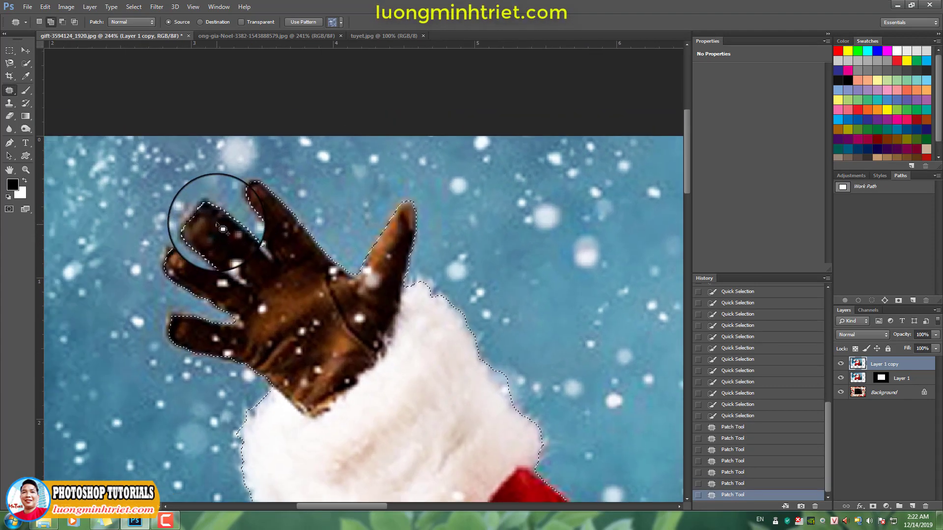
{"action": "scroll", "coordinate": [211, 253], "scroll_direction": "down", "scroll_amount": 1}
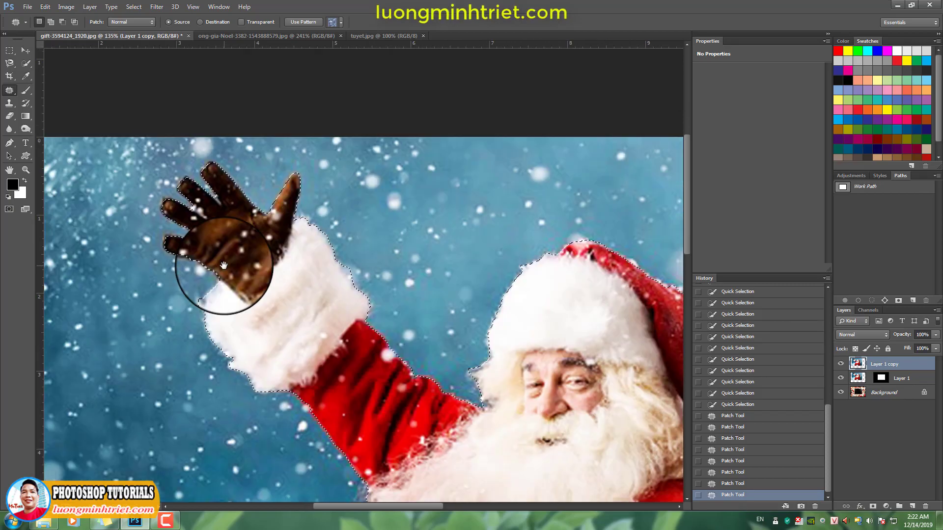
{"action": "scroll", "coordinate": [227, 293], "scroll_direction": "down", "scroll_amount": 1}
{"action": "scroll", "coordinate": [261, 261], "scroll_direction": "down", "scroll_amount": 1}
{"action": "scroll", "coordinate": [260, 261], "scroll_direction": "down", "scroll_amount": 1}
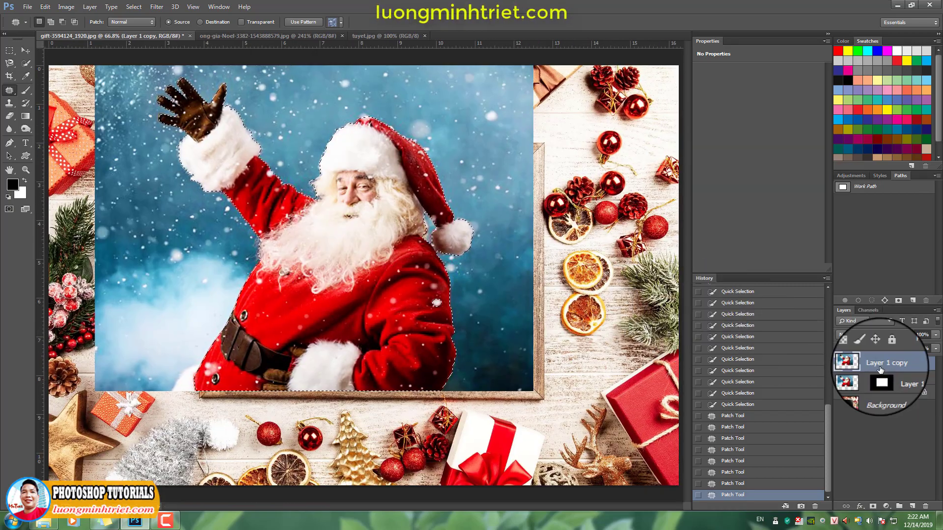
Feather the Santa selection and turn it into a layer mask on Layer 1 copy.
{"action": "key", "text": "shift+F6"}
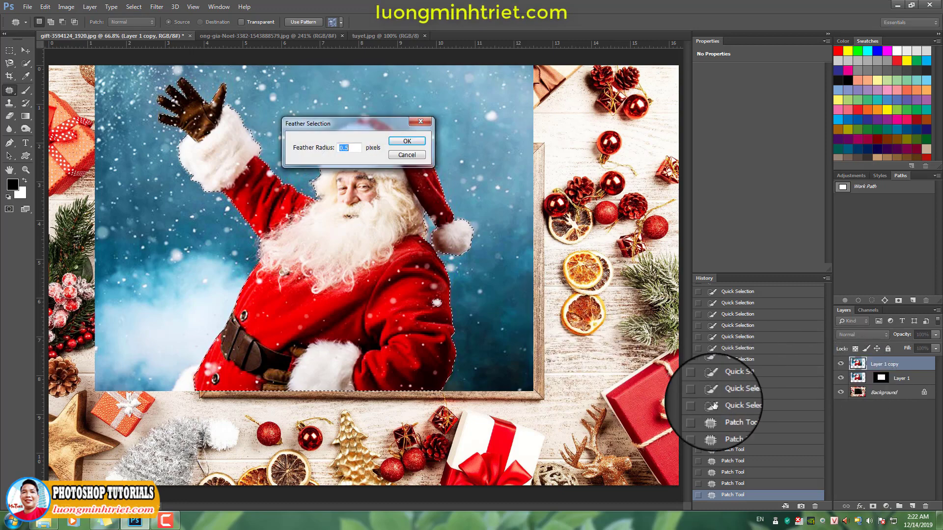
{"action": "key", "text": "Return"}
{"action": "left_click", "coordinate": [870, 509]}
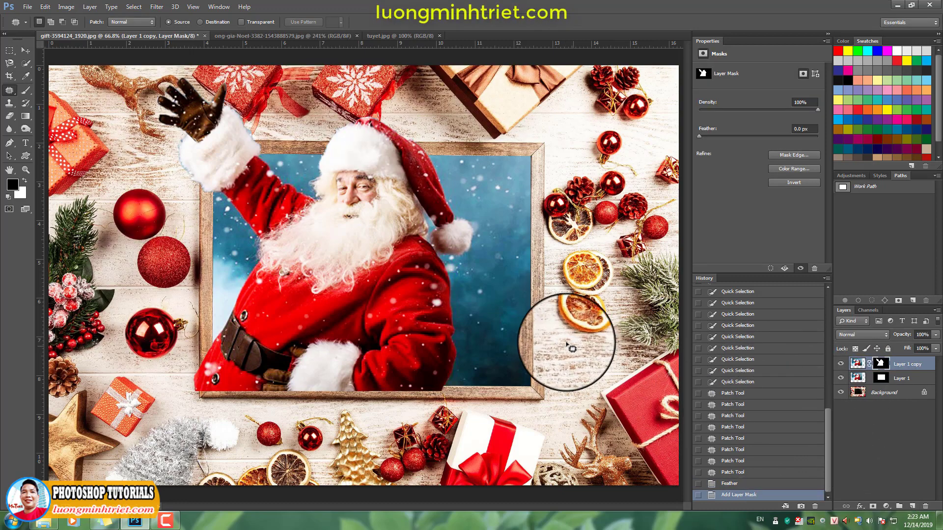
{"action": "scroll", "coordinate": [346, 202], "scroll_direction": "up", "scroll_amount": 1}
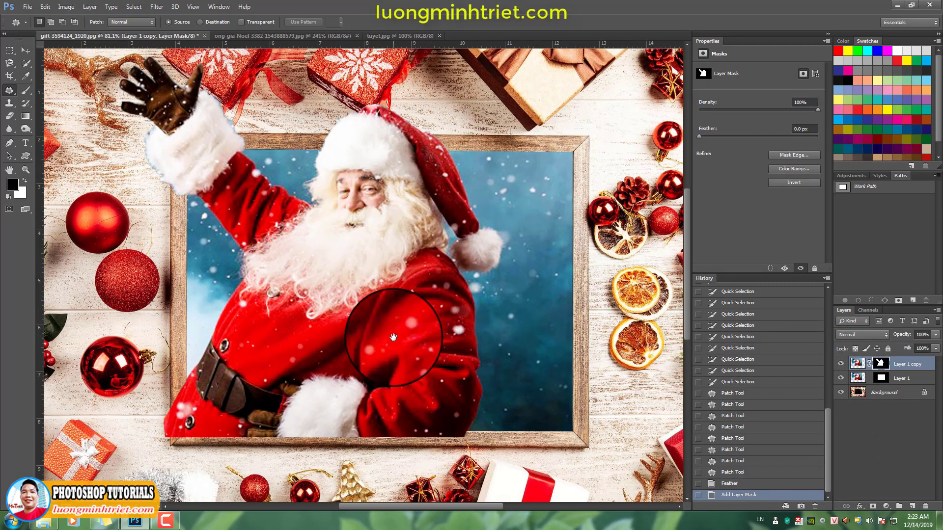
{"action": "scroll", "coordinate": [393, 246], "scroll_direction": "down", "scroll_amount": 3}
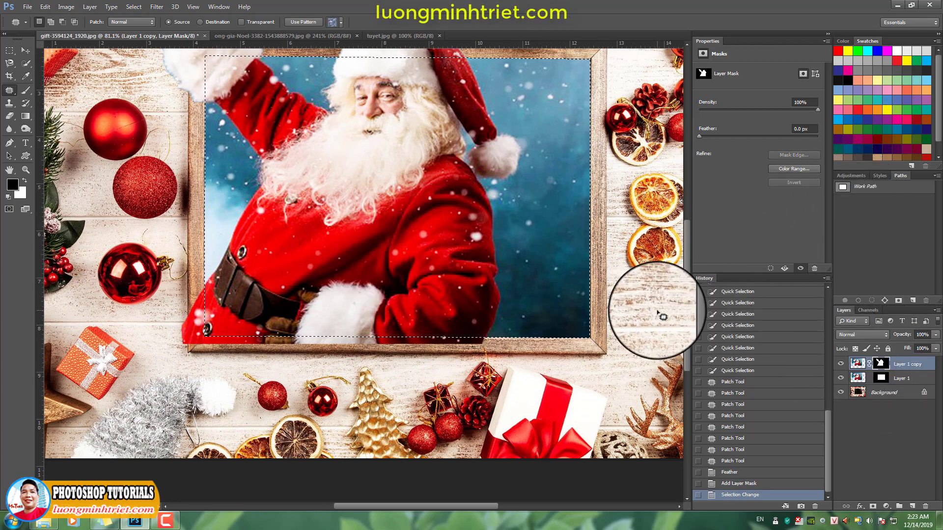
{"action": "scroll", "coordinate": [565, 294], "scroll_direction": "down", "scroll_amount": 2}
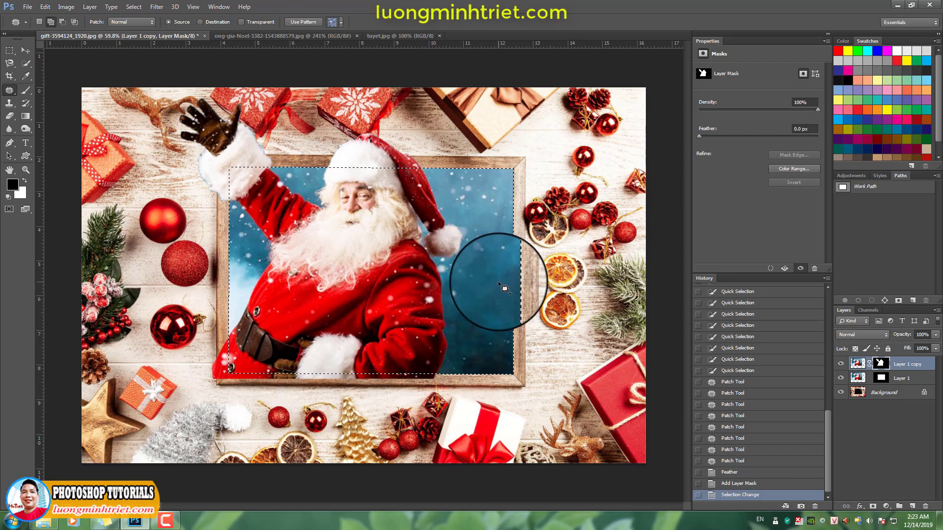
Brush the coat off the frame's lower-left edge on the copy's mask, then deselect.
{"action": "left_click", "coordinate": [25, 90]}
{"action": "key", "text": "x"}
{"action": "scroll", "coordinate": [231, 305], "scroll_direction": "up", "scroll_amount": 2}
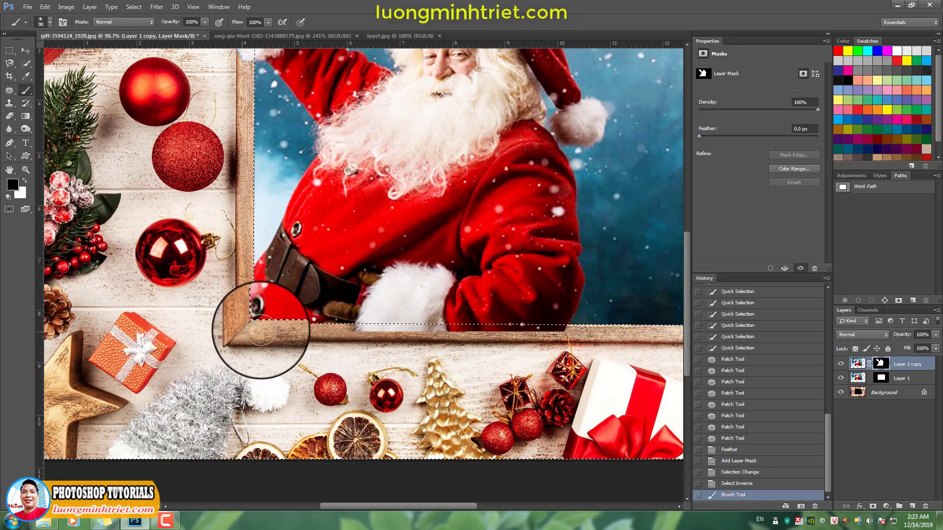
{"action": "left_click_drag", "start_coordinate": [228, 263], "coordinate": [242, 361]}
{"action": "scroll", "coordinate": [243, 361], "scroll_direction": "down", "scroll_amount": 2}
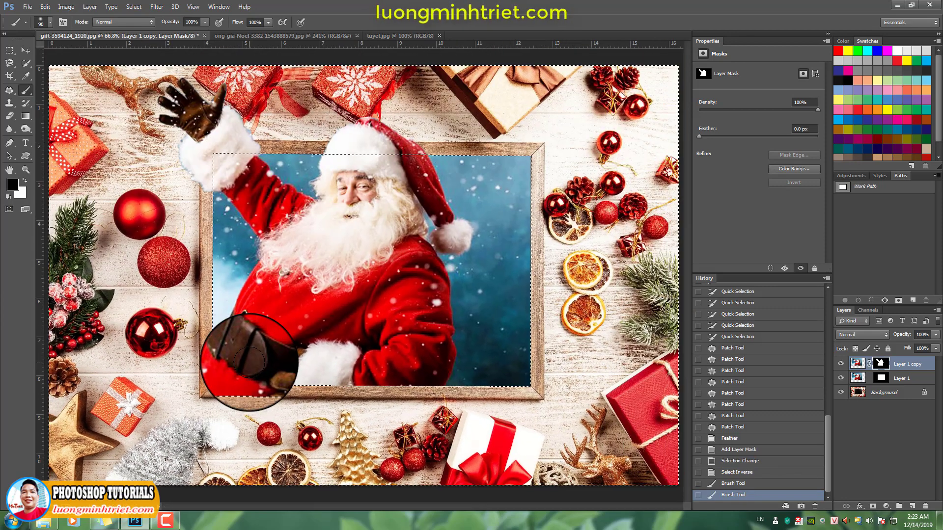
{"action": "key", "text": "ctrl+d"}
{"action": "scroll", "coordinate": [388, 192], "scroll_direction": "down", "scroll_amount": 1}
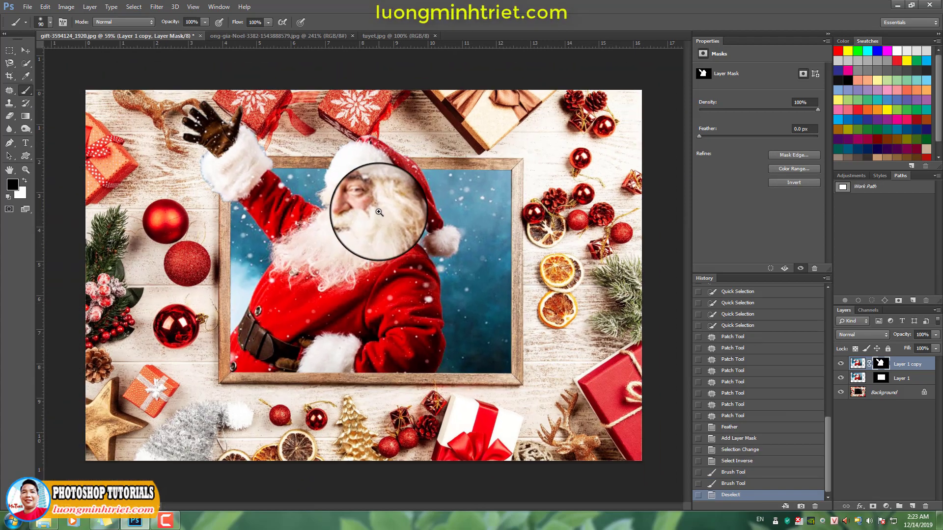
Paint on the copy's mask to hide leftover background around Santa's glove fingers.
{"action": "scroll", "coordinate": [391, 172], "scroll_direction": "up", "scroll_amount": 1}
{"action": "scroll", "coordinate": [374, 169], "scroll_direction": "up", "scroll_amount": 1}
{"action": "scroll", "coordinate": [337, 147], "scroll_direction": "up", "scroll_amount": 2}
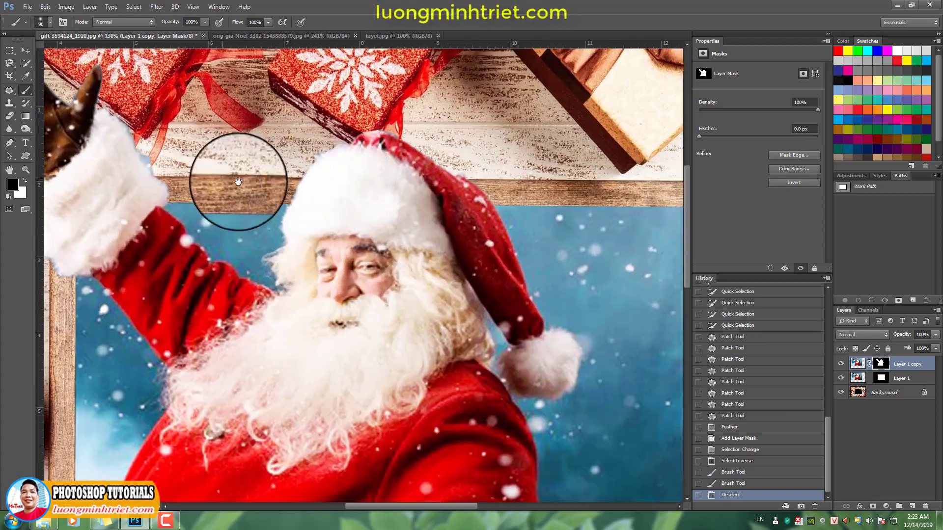
{"action": "scroll", "coordinate": [237, 179], "scroll_direction": "up", "scroll_amount": 1}
{"action": "scroll", "coordinate": [211, 170], "scroll_direction": "up", "scroll_amount": 1}
{"action": "left_click_drag", "start_coordinate": [211, 170], "coordinate": [296, 171]}
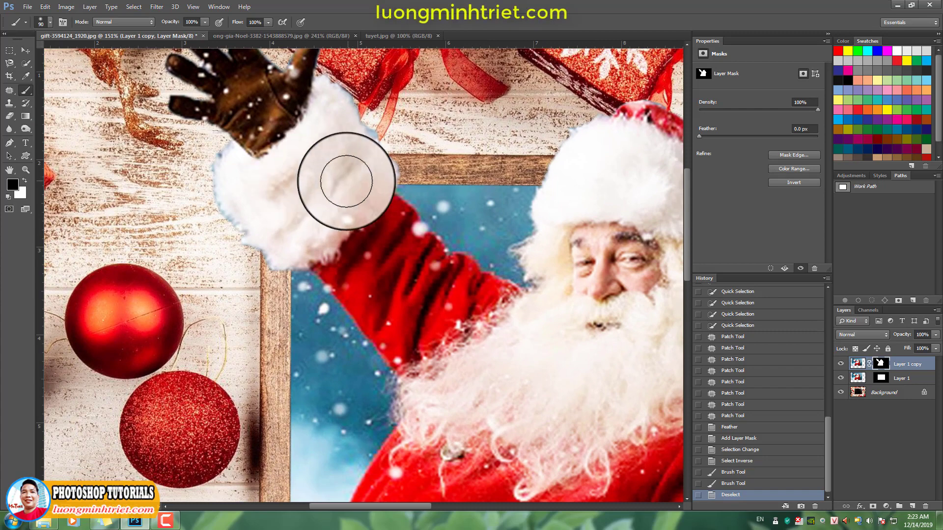
{"action": "right_click", "coordinate": [297, 162]}
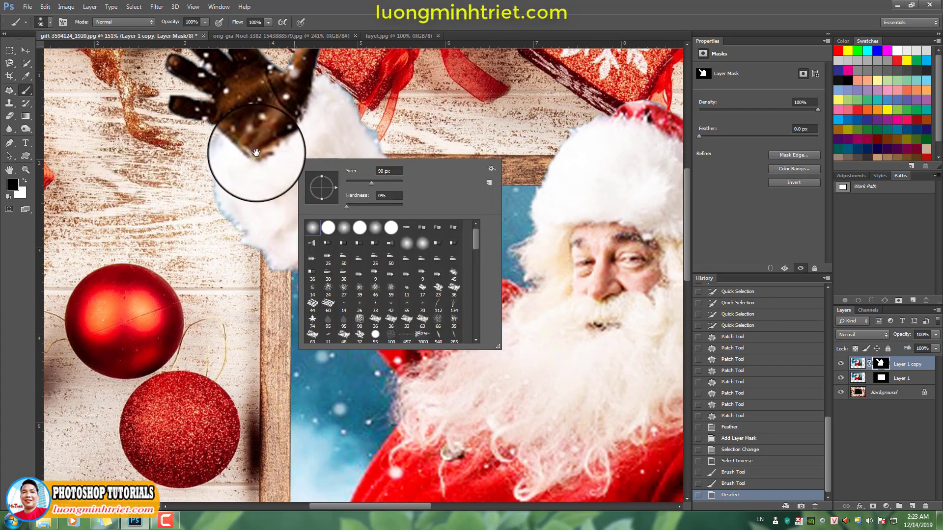
{"action": "key", "text": "Escape"}
{"action": "scroll", "coordinate": [223, 130], "scroll_direction": "up", "scroll_amount": 1}
{"action": "scroll", "coordinate": [234, 162], "scroll_direction": "up", "scroll_amount": 1}
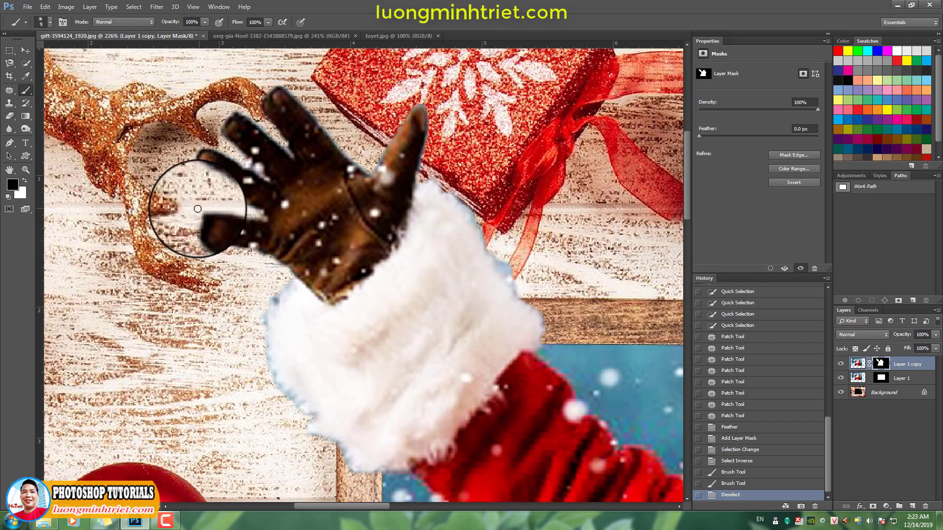
{"action": "left_click_drag", "start_coordinate": [197, 209], "coordinate": [193, 217]}
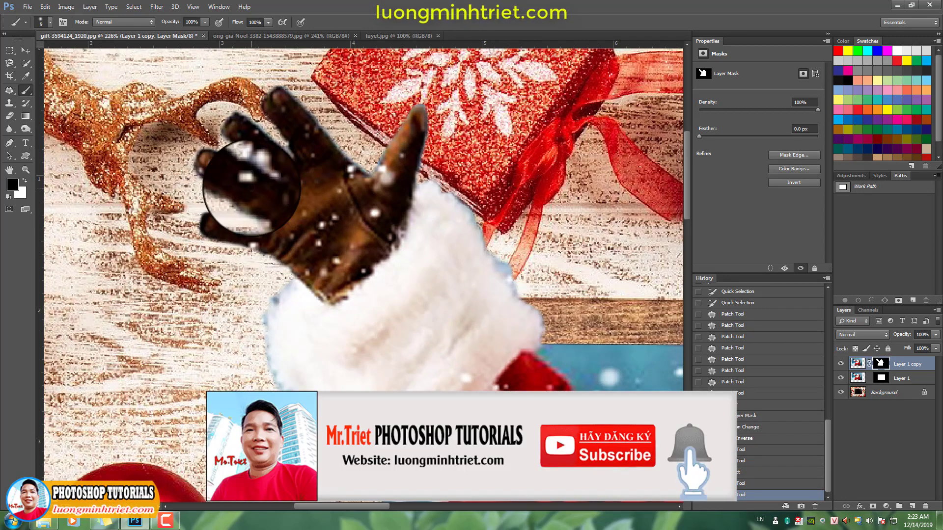
{"action": "scroll", "coordinate": [221, 185], "scroll_direction": "up", "scroll_amount": 1}
{"action": "left_click_drag", "start_coordinate": [221, 186], "coordinate": [263, 173]}
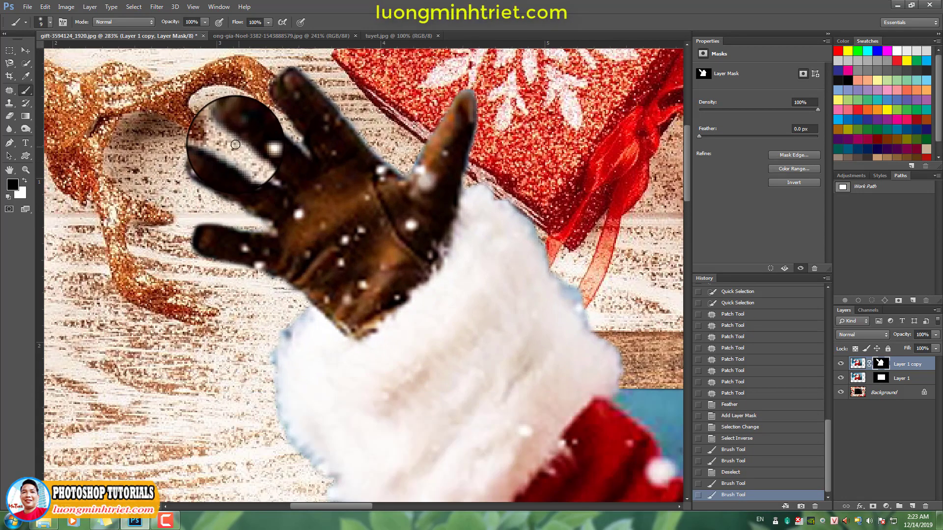
{"action": "mouse_move", "coordinate": [235, 144]}
{"action": "left_mouse_down"}
{"action": "mouse_move", "coordinate": [216, 93]}
{"action": "mouse_move", "coordinate": [196, 147]}
{"action": "mouse_move", "coordinate": [246, 202]}
{"action": "left_mouse_up"}
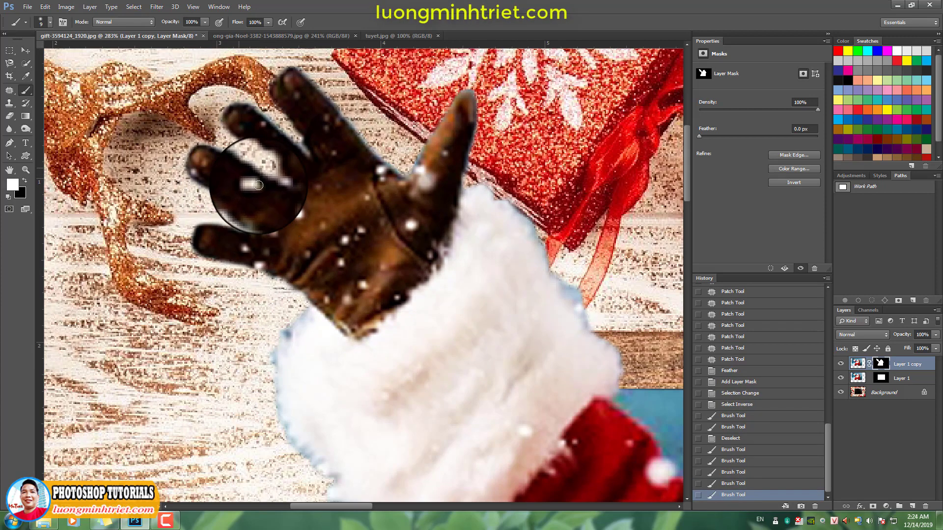
Clean the mask between the fingers, round off the thumb tip, and touch up the cuff edge.
{"action": "left_click_drag", "start_coordinate": [285, 113], "coordinate": [280, 146]}
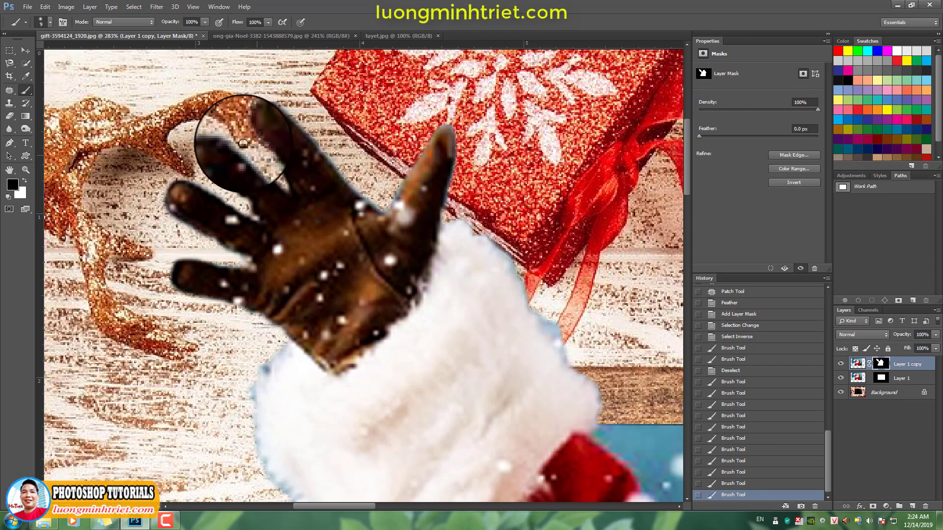
{"action": "left_click_drag", "start_coordinate": [243, 144], "coordinate": [258, 154]}
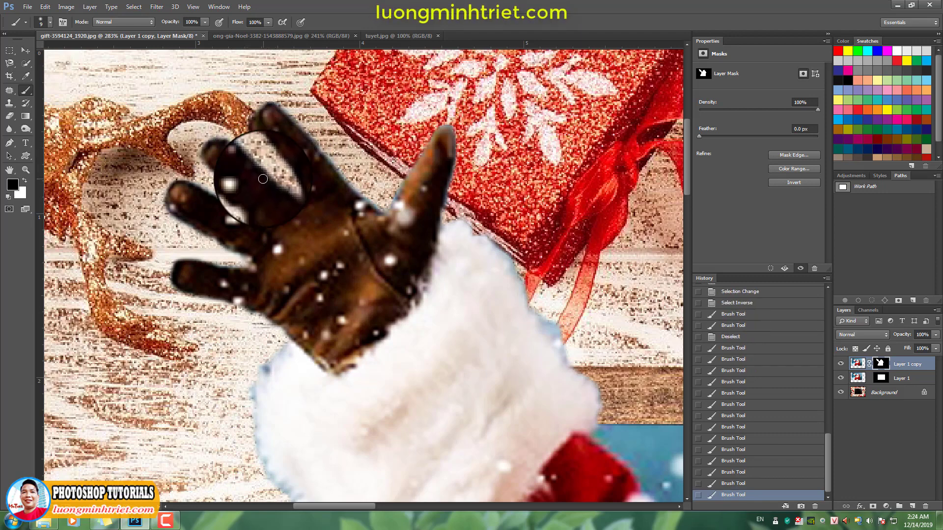
{"action": "scroll", "coordinate": [354, 204], "scroll_direction": "right", "scroll_amount": 2}
{"action": "left_click_drag", "start_coordinate": [358, 179], "coordinate": [369, 161]}
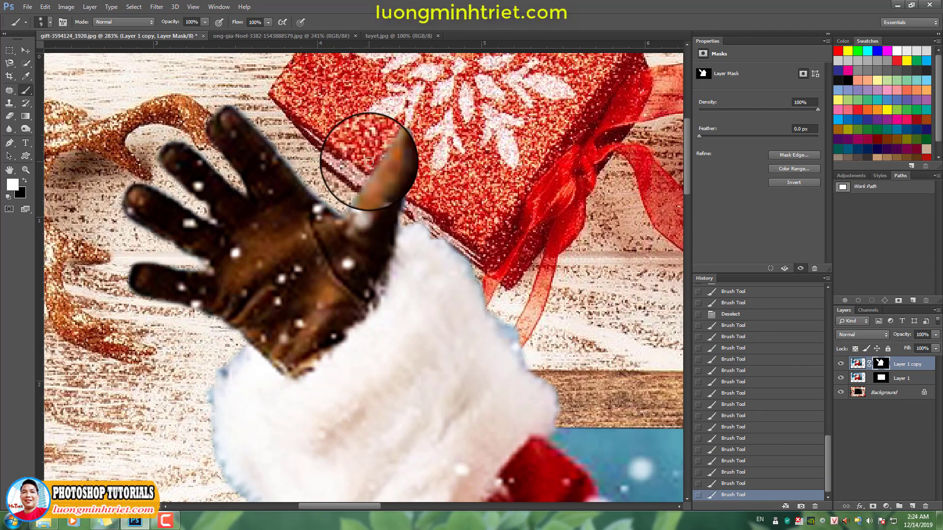
{"action": "key", "text": "x"}
{"action": "left_click_drag", "start_coordinate": [351, 199], "coordinate": [386, 148]}
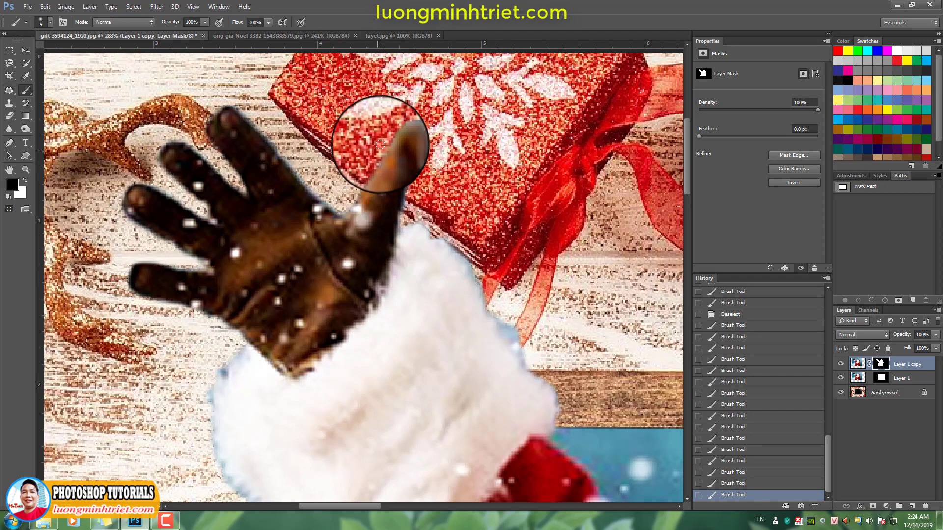
{"action": "left_click", "coordinate": [415, 129]}
{"action": "scroll", "coordinate": [368, 132], "scroll_direction": "down", "scroll_amount": 2}
{"action": "scroll", "coordinate": [406, 210], "scroll_direction": "down", "scroll_amount": 1}
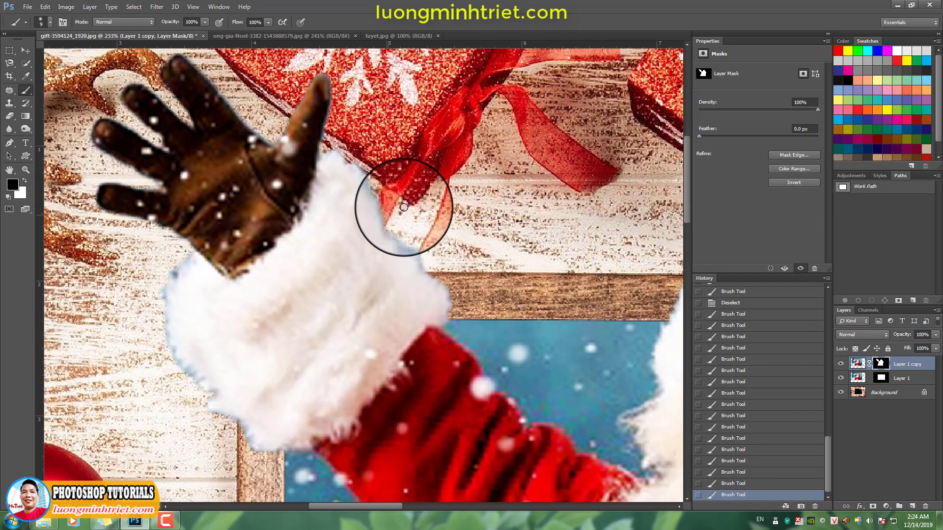
{"action": "right_click", "coordinate": [244, 294]}
Pick the 54 px scatter brush and roughen the fur cuff's mask edge.
{"action": "scroll", "coordinate": [396, 376], "scroll_direction": "down", "scroll_amount": 3}
{"action": "left_click", "coordinate": [258, 437]}
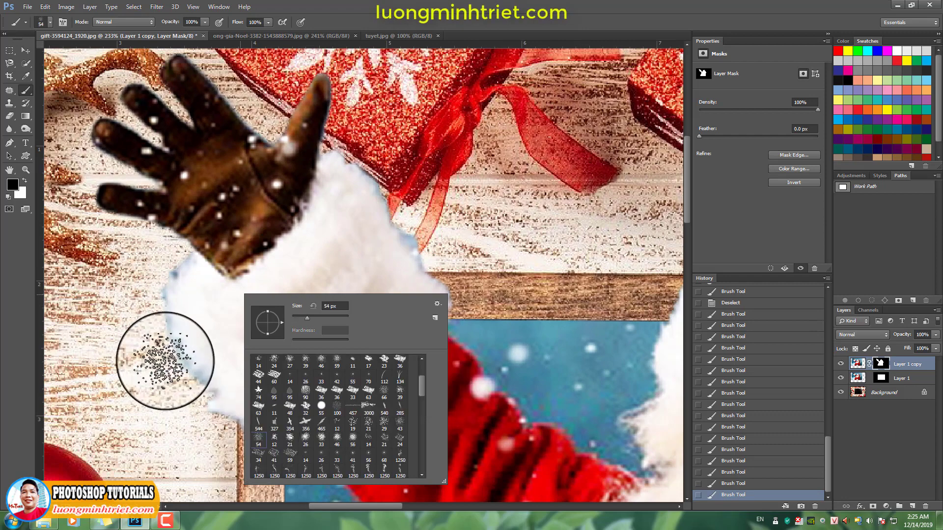
{"action": "left_click", "coordinate": [130, 301]}
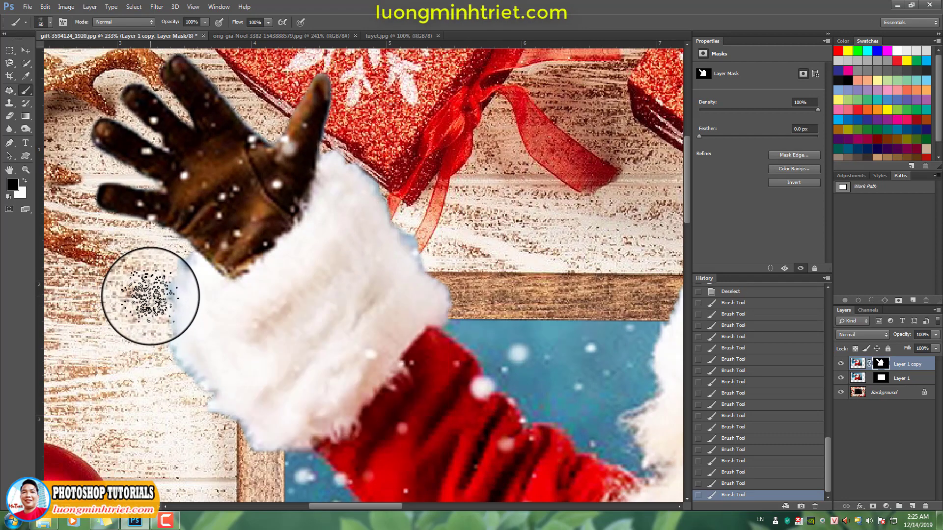
{"action": "scroll", "coordinate": [153, 288], "scroll_direction": "up", "scroll_amount": 1}
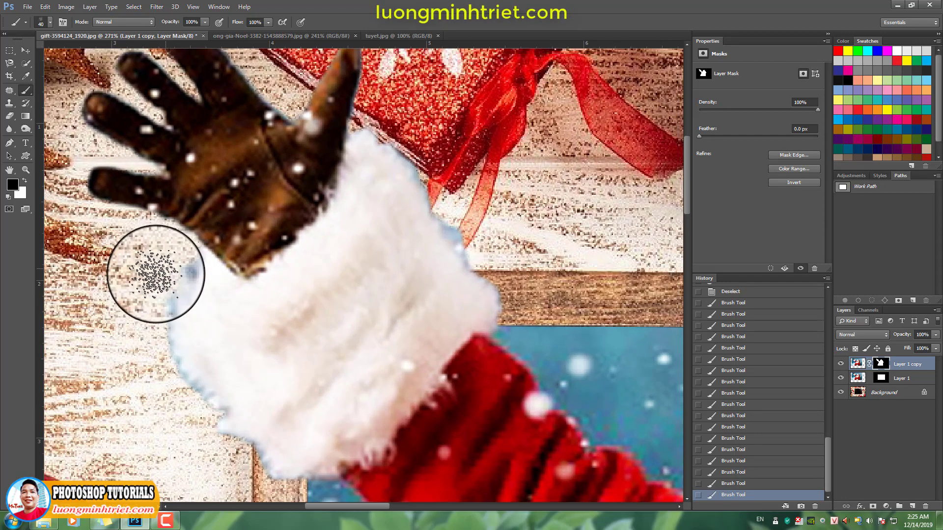
{"action": "left_click_drag", "start_coordinate": [143, 295], "coordinate": [146, 321]}
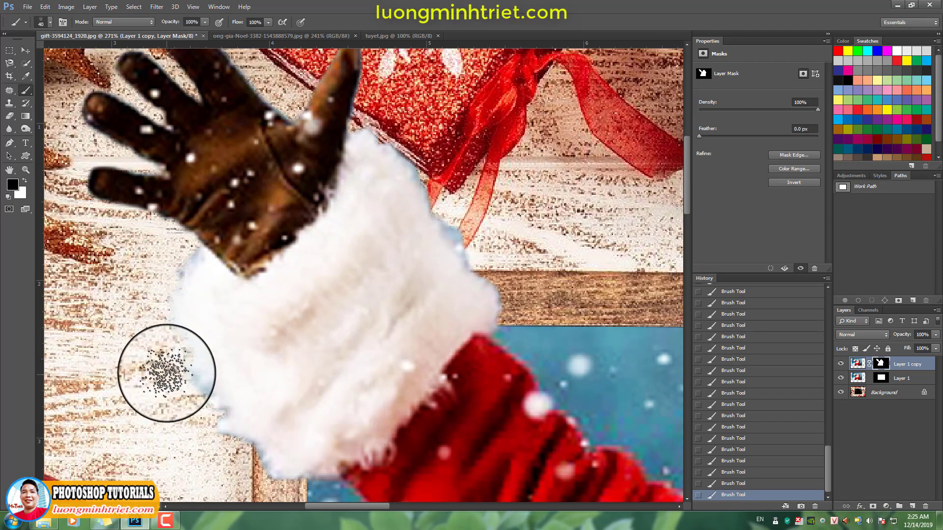
{"action": "scroll", "coordinate": [187, 393], "scroll_direction": "down", "scroll_amount": 3}
{"action": "key", "text": "bracketleft"}
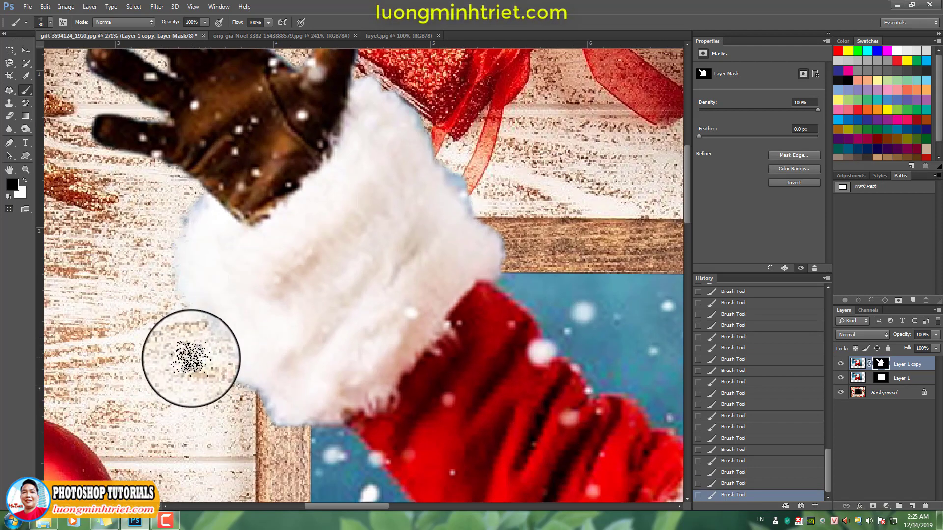
{"action": "left_click_drag", "start_coordinate": [189, 358], "coordinate": [261, 423]}
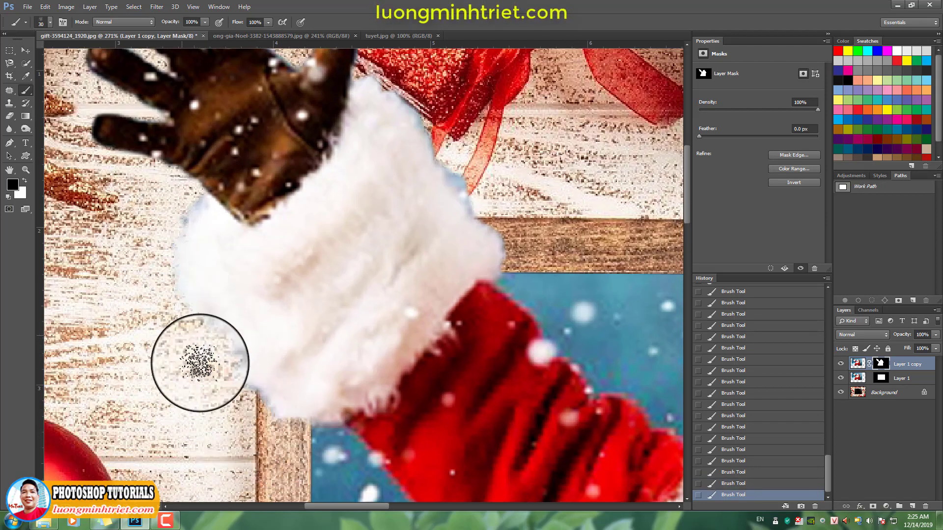
{"action": "left_click_drag", "start_coordinate": [345, 264], "coordinate": [297, 347]}
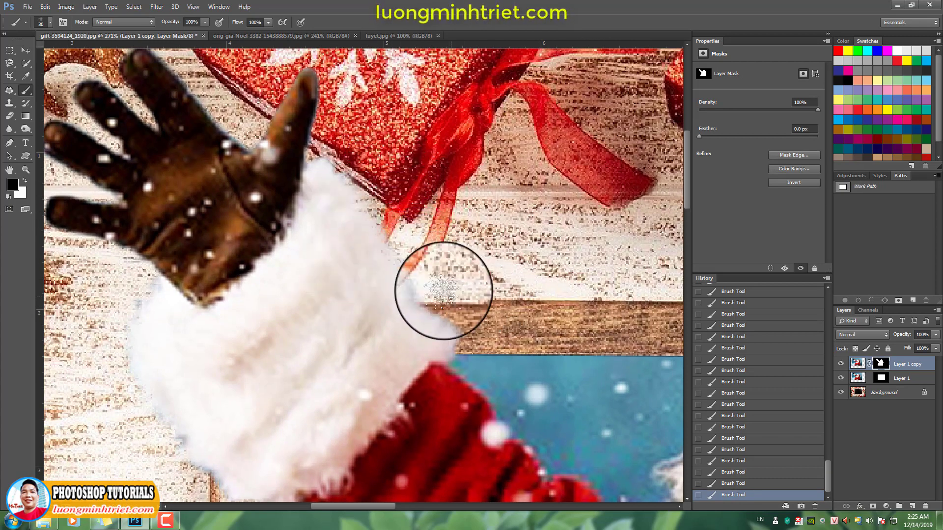
Fluff up the hat's mask edge with scattered strokes, undoing one stray stroke.
{"action": "mouse_move", "coordinate": [515, 357]}
{"action": "left_mouse_down"}
{"action": "mouse_move", "coordinate": [399, 244]}
{"action": "mouse_move", "coordinate": [343, 209]}
{"action": "left_mouse_up"}
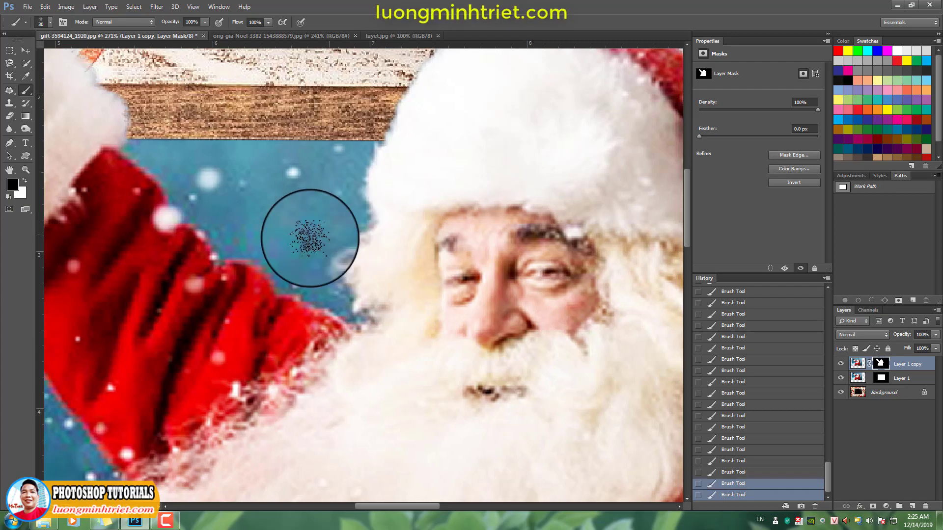
{"action": "left_click_drag", "start_coordinate": [310, 235], "coordinate": [298, 238]}
{"action": "key", "text": "ctrl+z"}
{"action": "scroll", "coordinate": [323, 216], "scroll_direction": "down", "scroll_amount": 2}
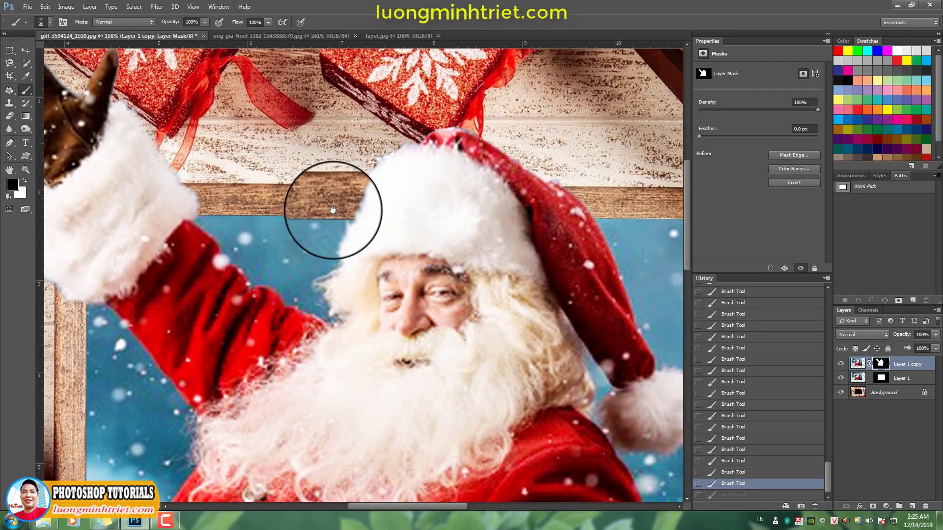
{"action": "scroll", "coordinate": [324, 196], "scroll_direction": "down", "scroll_amount": 2}
{"action": "scroll", "coordinate": [323, 196], "scroll_direction": "up", "scroll_amount": 2}
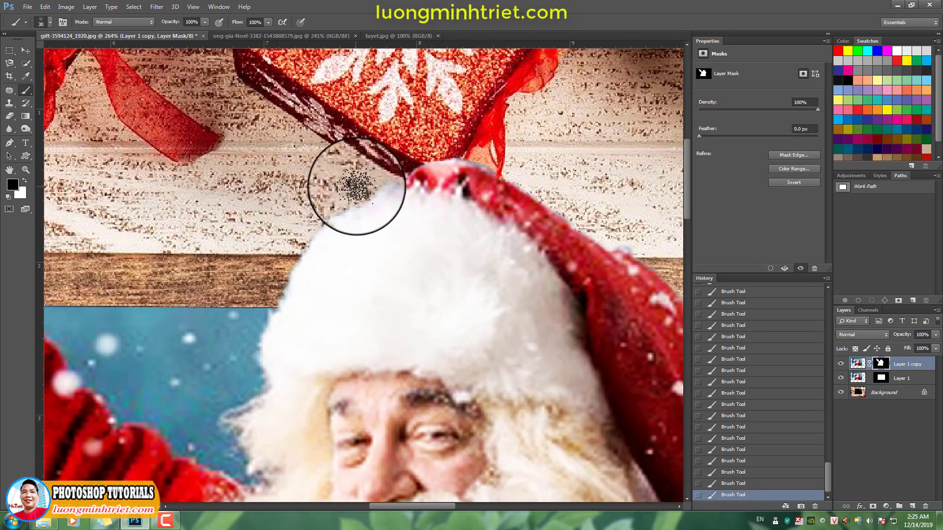
{"action": "left_click_drag", "start_coordinate": [327, 211], "coordinate": [375, 197]}
{"action": "left_click_drag", "start_coordinate": [498, 174], "coordinate": [273, 172]}
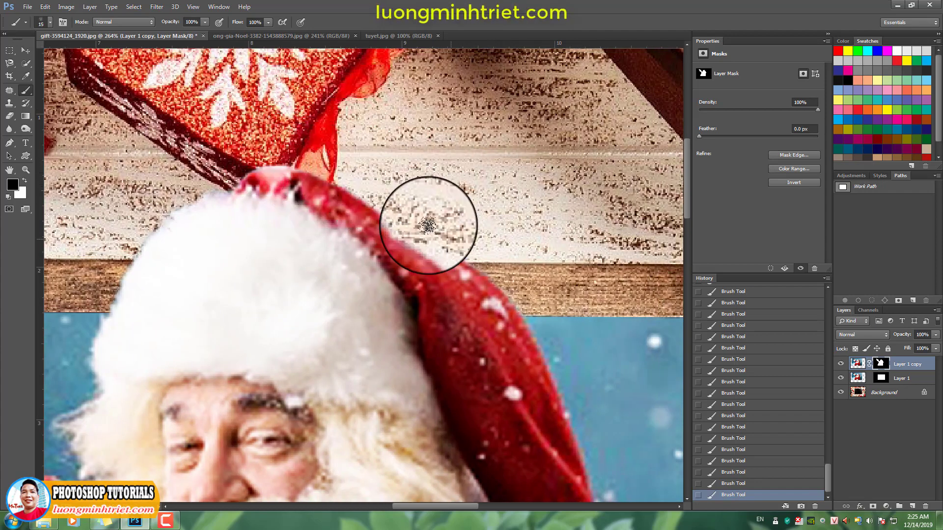
Target the Layer 1 copy's pixels instead of its mask.
{"action": "scroll", "coordinate": [421, 221], "scroll_direction": "down", "scroll_amount": 5}
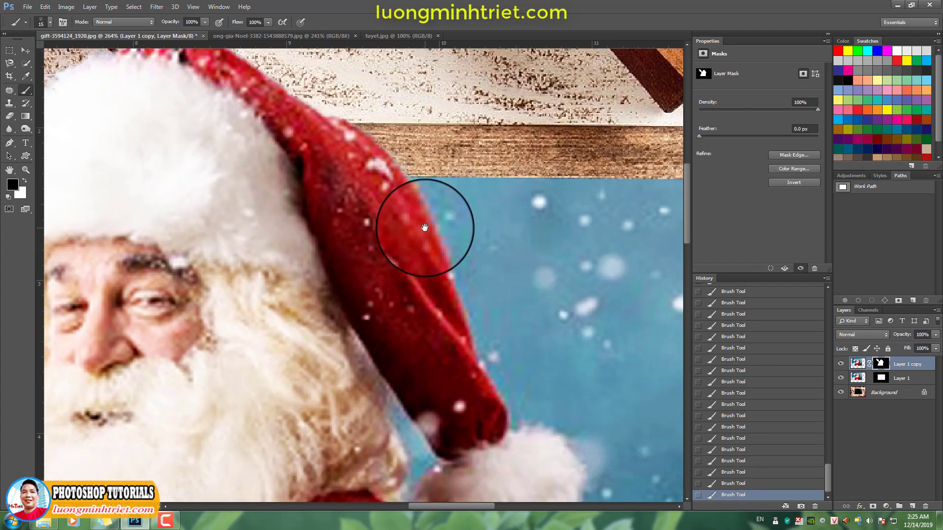
{"action": "scroll", "coordinate": [389, 189], "scroll_direction": "right", "scroll_amount": 3}
{"action": "scroll", "coordinate": [377, 322], "scroll_direction": "down", "scroll_amount": 5}
{"action": "scroll", "coordinate": [431, 343], "scroll_direction": "up", "scroll_amount": 2}
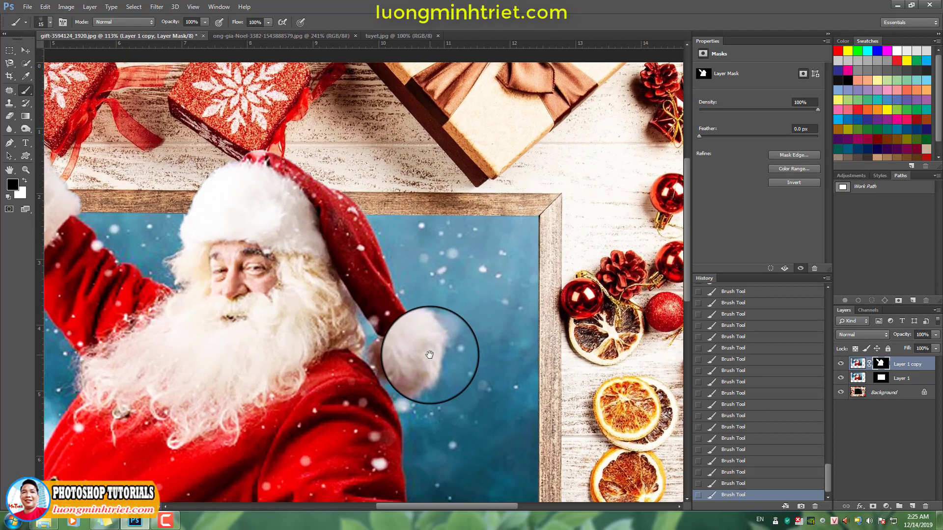
{"action": "scroll", "coordinate": [393, 339], "scroll_direction": "up", "scroll_amount": 2}
{"action": "scroll", "coordinate": [158, 168], "scroll_direction": "up", "scroll_amount": 1}
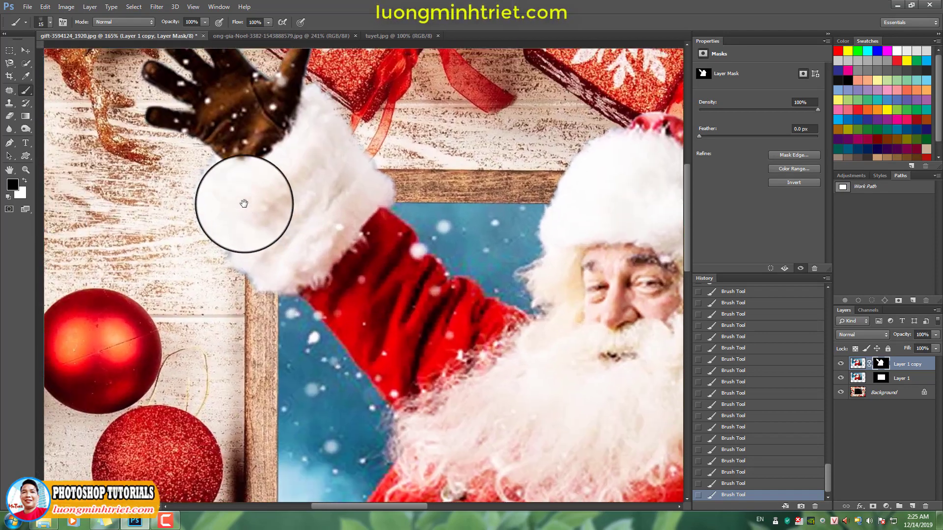
{"action": "scroll", "coordinate": [244, 202], "scroll_direction": "up", "scroll_amount": 1}
{"action": "left_click", "coordinate": [857, 364]}
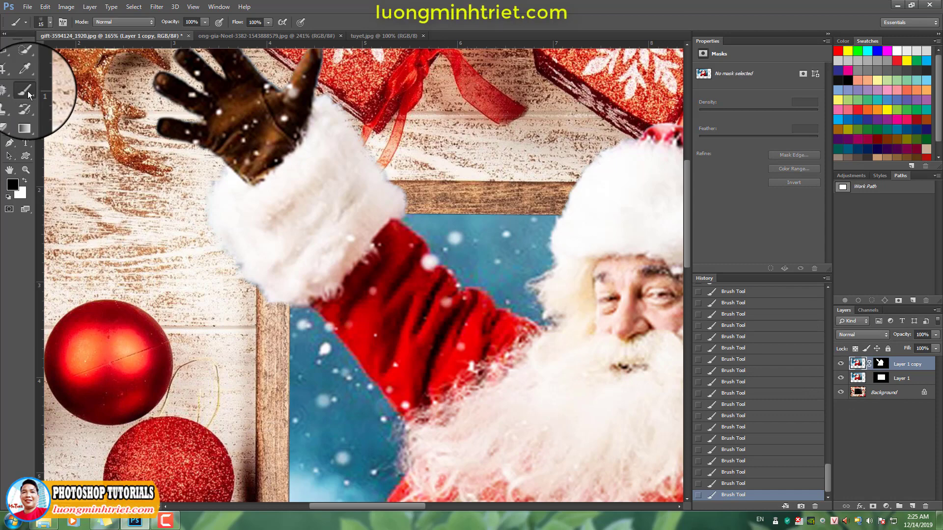
Set the brush to Color mode at 20% opacity, undoing stray strokes.
{"action": "left_click", "coordinate": [124, 21]}
{"action": "left_click", "coordinate": [111, 270]}
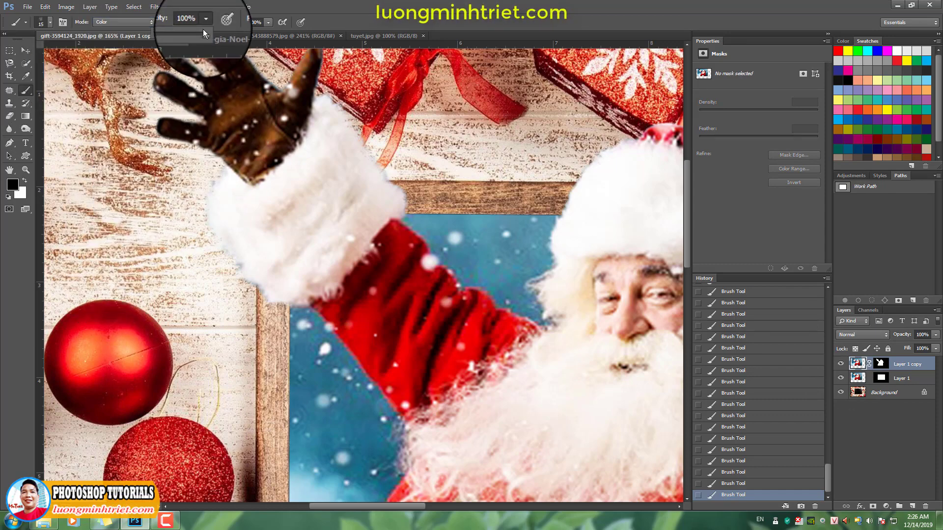
{"action": "left_click_drag", "start_coordinate": [203, 33], "coordinate": [159, 34]}
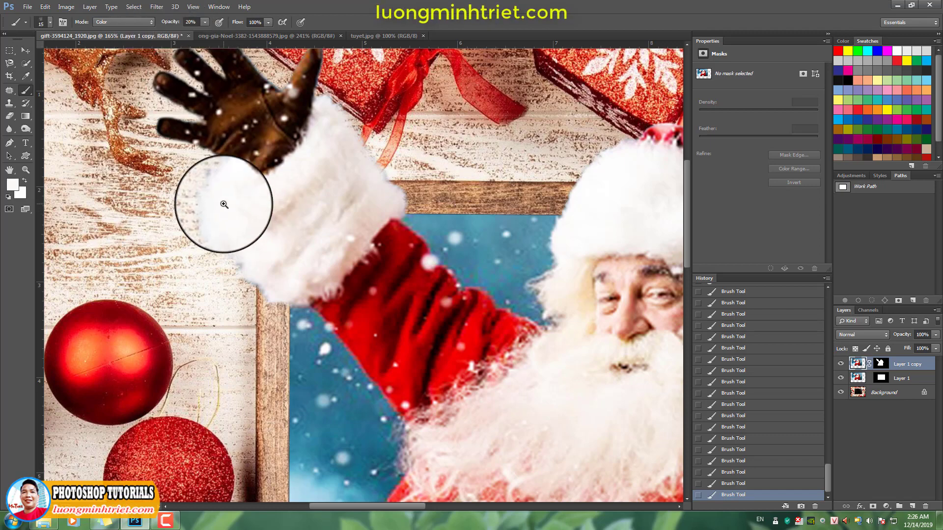
{"action": "scroll", "coordinate": [224, 204], "scroll_direction": "up", "scroll_amount": 1}
{"action": "right_click", "coordinate": [227, 211]}
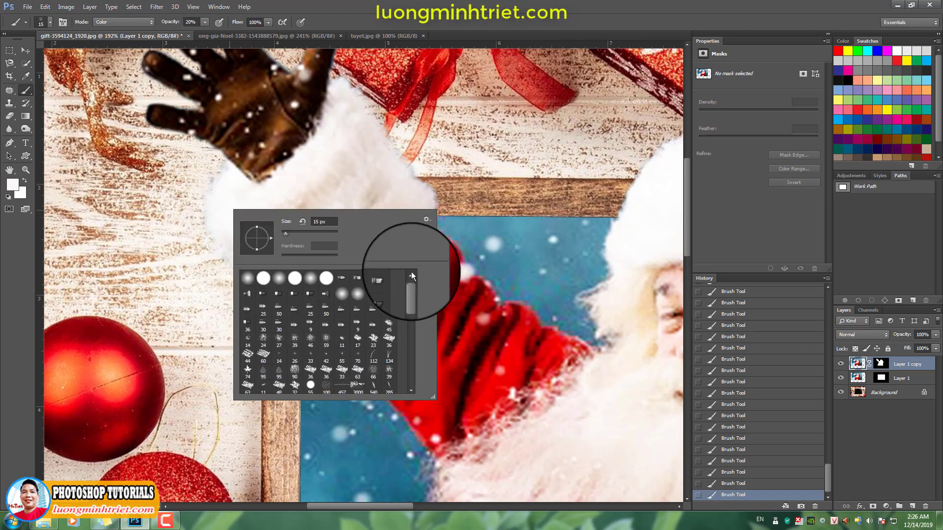
{"action": "left_click", "coordinate": [241, 199]}
{"action": "scroll", "coordinate": [236, 191], "scroll_direction": "up", "scroll_amount": 2}
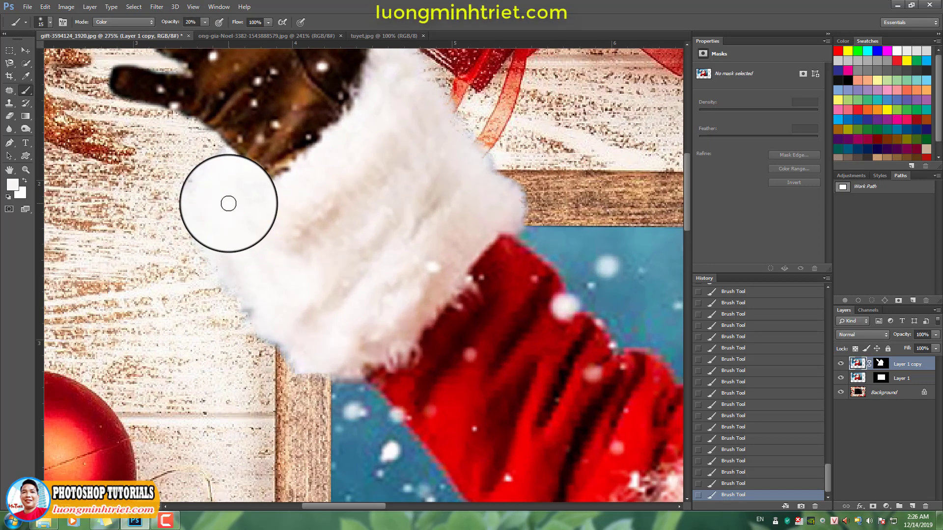
{"action": "right_click", "coordinate": [229, 203]}
{"action": "left_click", "coordinate": [221, 157]}
{"action": "key", "text": "ctrl+z"}
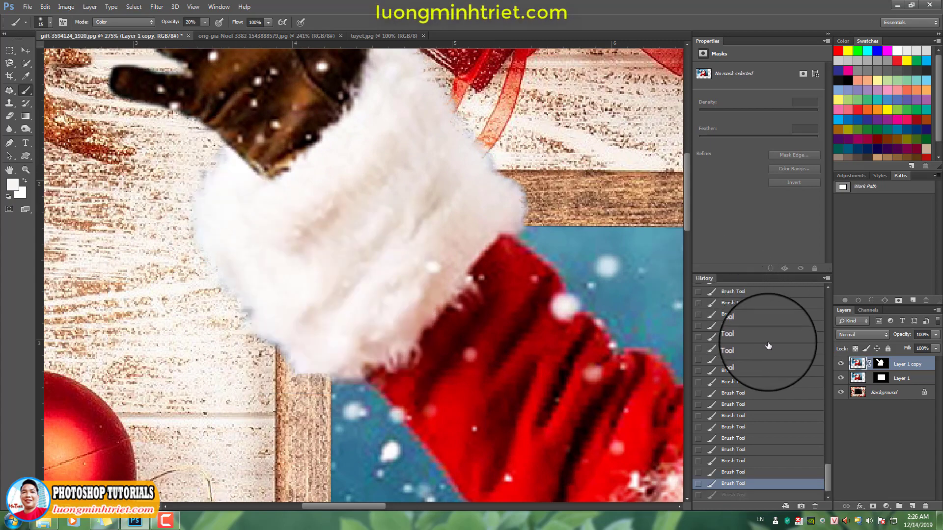
{"action": "key", "text": "ctrl+alt+z"}
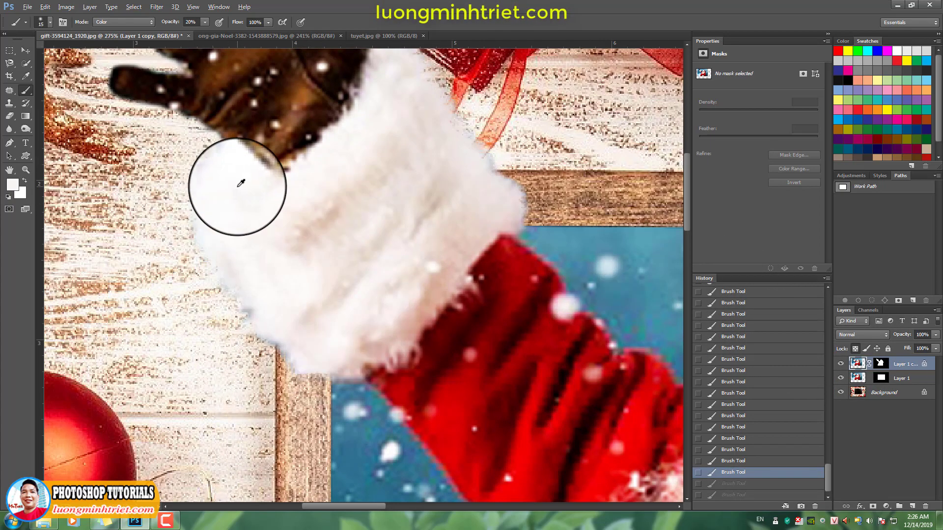
Paint white over the cuff's bluish fur fringe with a 35 px brush at 50%.
{"action": "left_click_drag", "start_coordinate": [248, 185], "coordinate": [217, 165]}
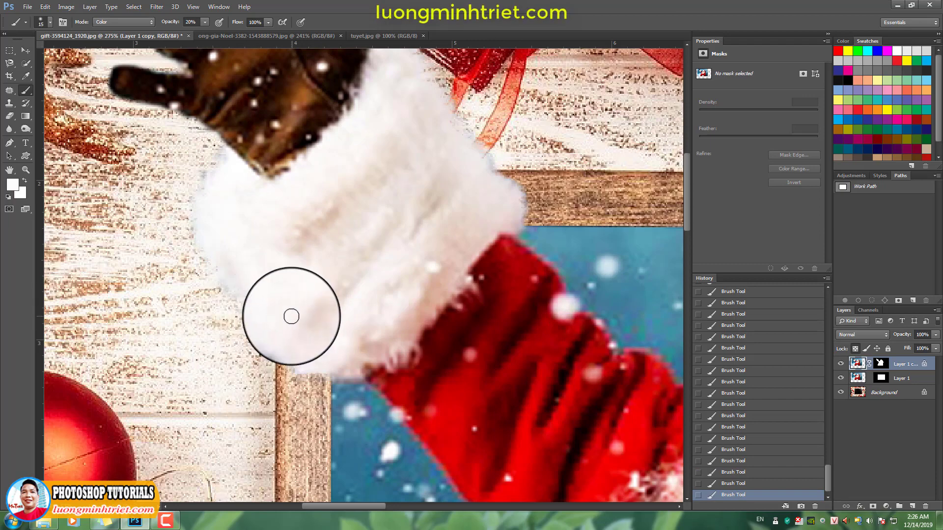
{"action": "key", "text": "bracketright"}
{"action": "key", "text": "bracketright"}
{"action": "key", "text": "5"}
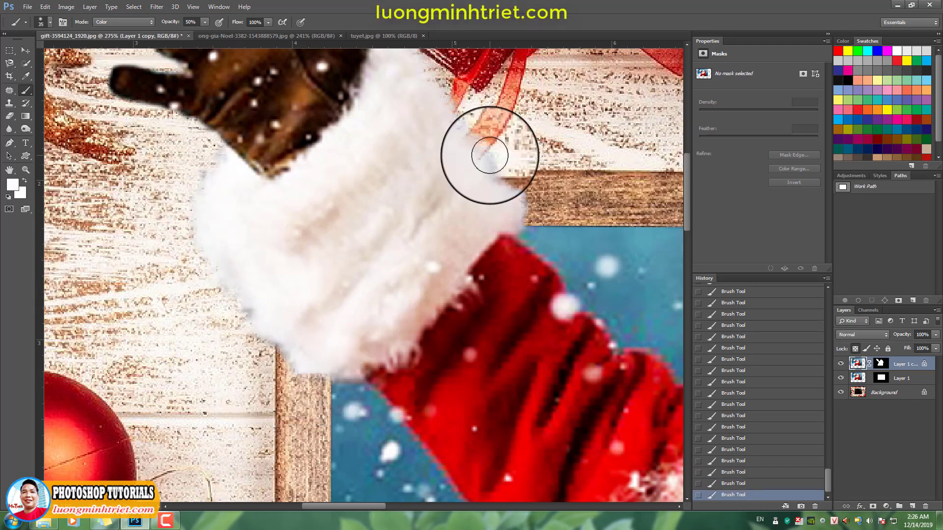
{"action": "scroll", "coordinate": [424, 229], "scroll_direction": "up", "scroll_amount": 3}
{"action": "mouse_move", "coordinate": [425, 230]}
{"action": "left_mouse_down"}
{"action": "mouse_move", "coordinate": [450, 211]}
{"action": "mouse_move", "coordinate": [505, 285]}
{"action": "mouse_move", "coordinate": [400, 185]}
{"action": "mouse_move", "coordinate": [373, 108]}
{"action": "left_mouse_up"}
Sample the glove's brown and tint the glove edges with it.
{"action": "scroll", "coordinate": [373, 108], "scroll_direction": "up", "scroll_amount": 3}
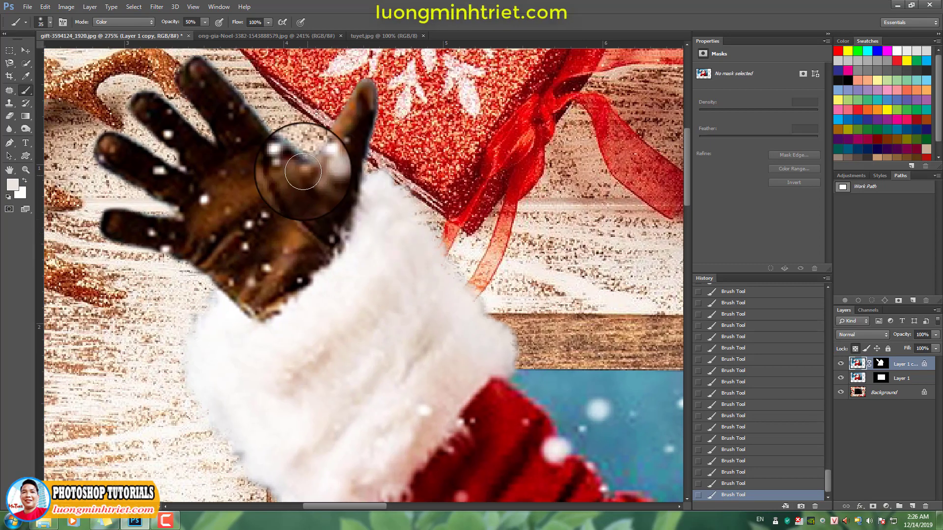
{"action": "key", "text": "d"}
{"action": "mouse_move", "coordinate": [253, 104]}
{"action": "left_mouse_down"}
{"action": "mouse_move", "coordinate": [174, 120]}
{"action": "mouse_move", "coordinate": [157, 236]}
{"action": "mouse_move", "coordinate": [119, 171]}
{"action": "left_mouse_up"}
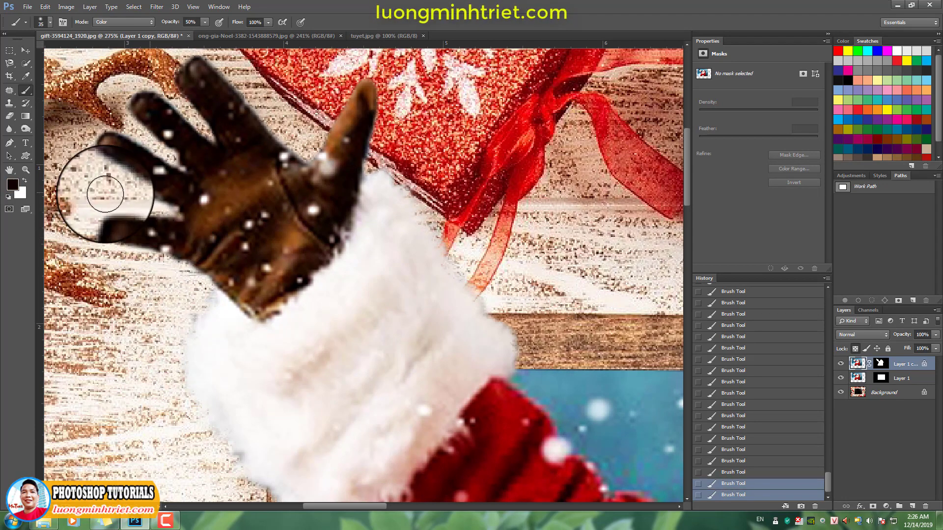
{"action": "key", "text": "ctrl+0"}
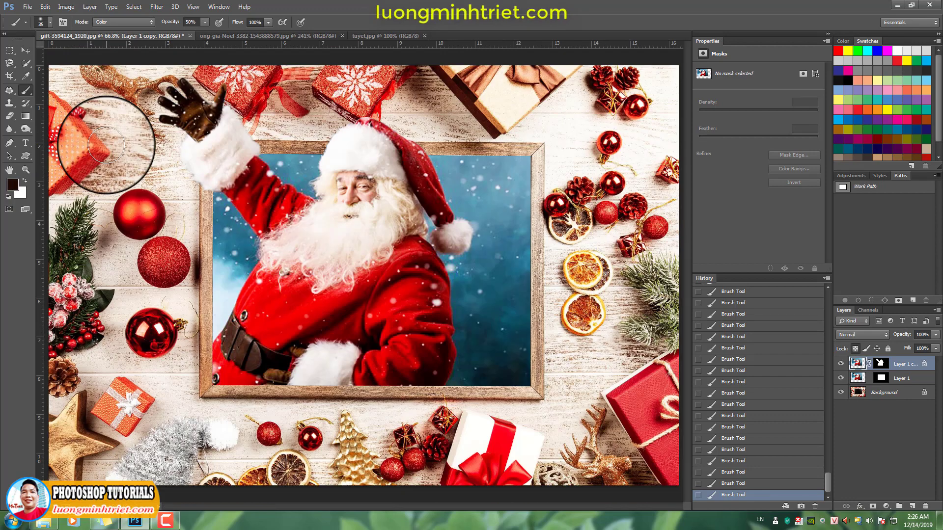
{"action": "left_click_drag", "start_coordinate": [119, 170], "coordinate": [330, 300]}
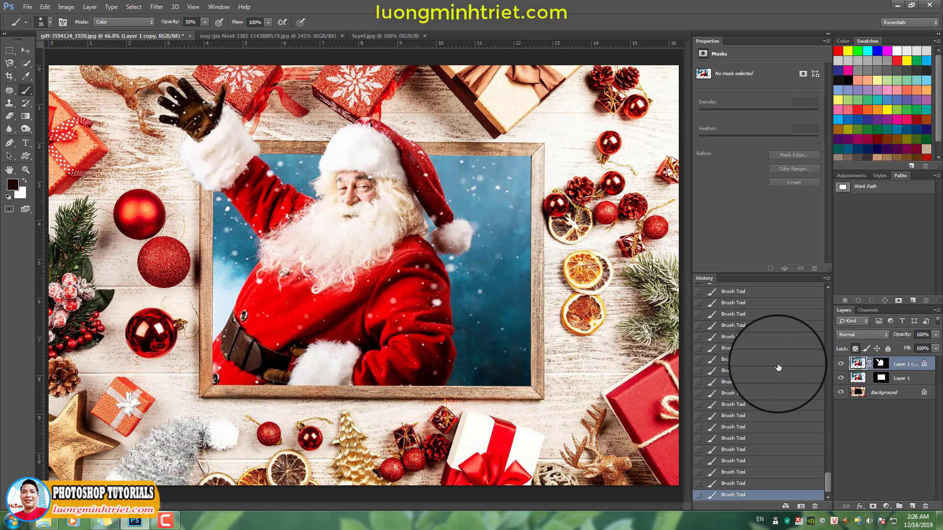
Load the saved photo path as a selection and fill an upward gradient on a new layer.
{"action": "left_click", "coordinate": [865, 187]}
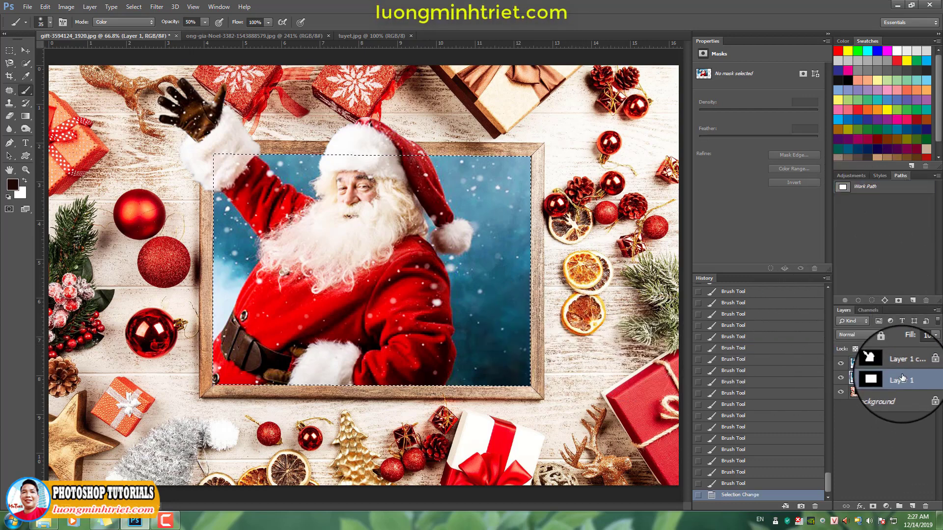
{"action": "key", "text": "alt+bracketright"}
{"action": "left_click", "coordinate": [912, 505]}
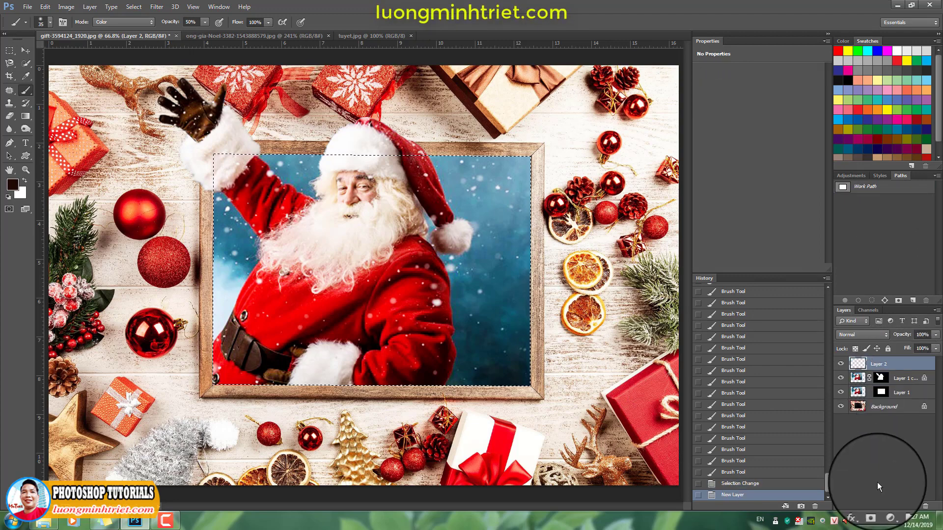
{"action": "left_click", "coordinate": [25, 116]}
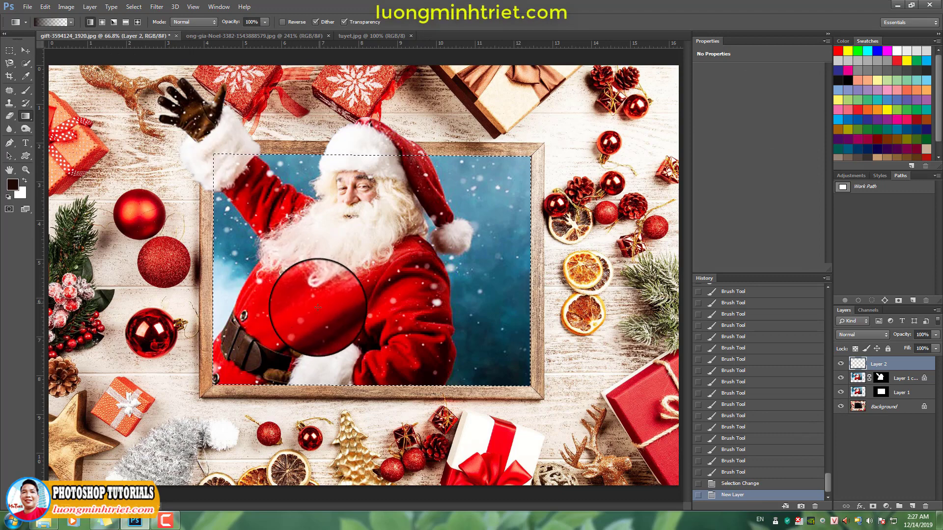
{"action": "left_click_drag", "start_coordinate": [350, 385], "coordinate": [349, 310]}
Set Layer 2 opacity to 52% and clear the selection.
{"action": "key", "text": "j"}
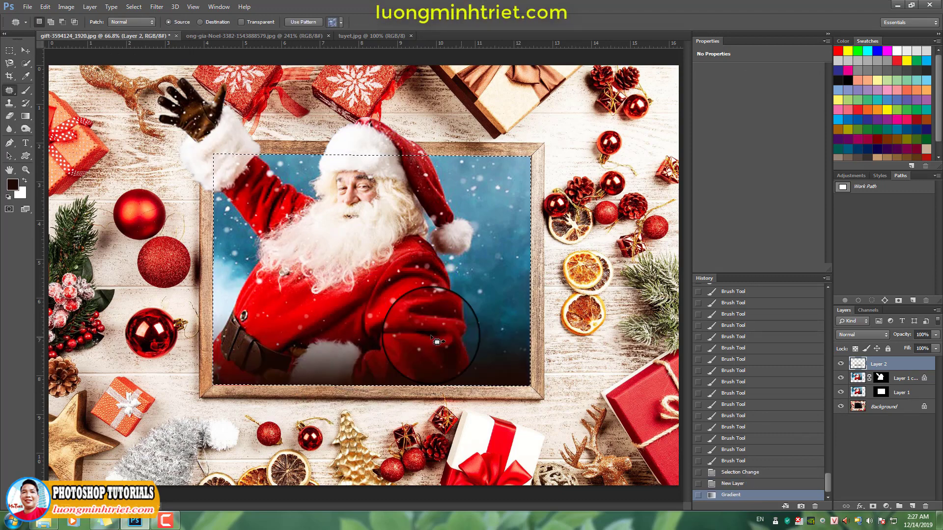
{"action": "left_click_drag", "start_coordinate": [934, 349], "coordinate": [909, 346]}
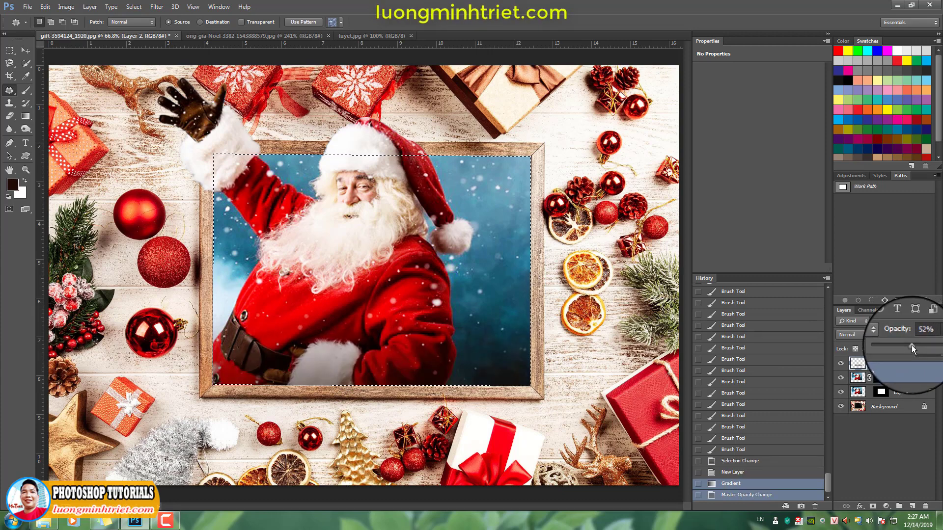
{"action": "key", "text": "ctrl+d"}
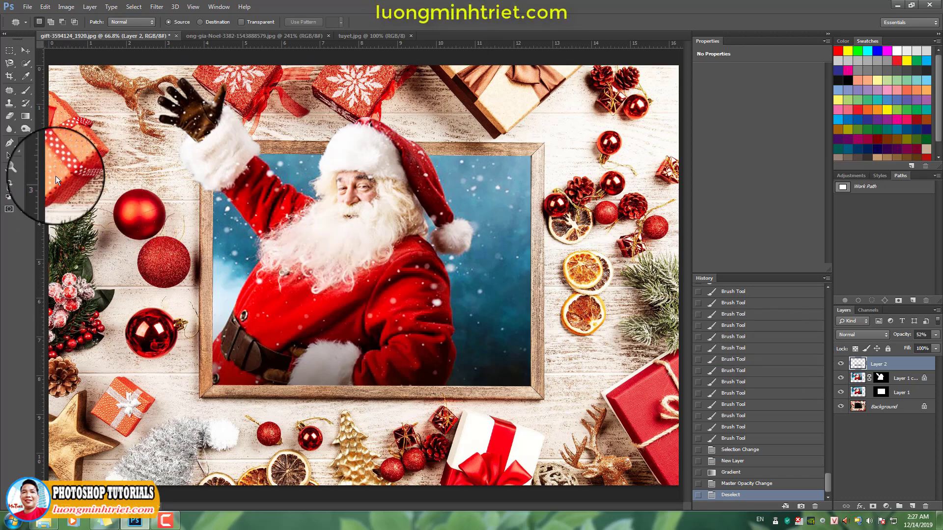
Type MERRY CHRISTMAS, then move and enlarge it across the card just below the frame.
{"action": "left_click", "coordinate": [26, 143]}
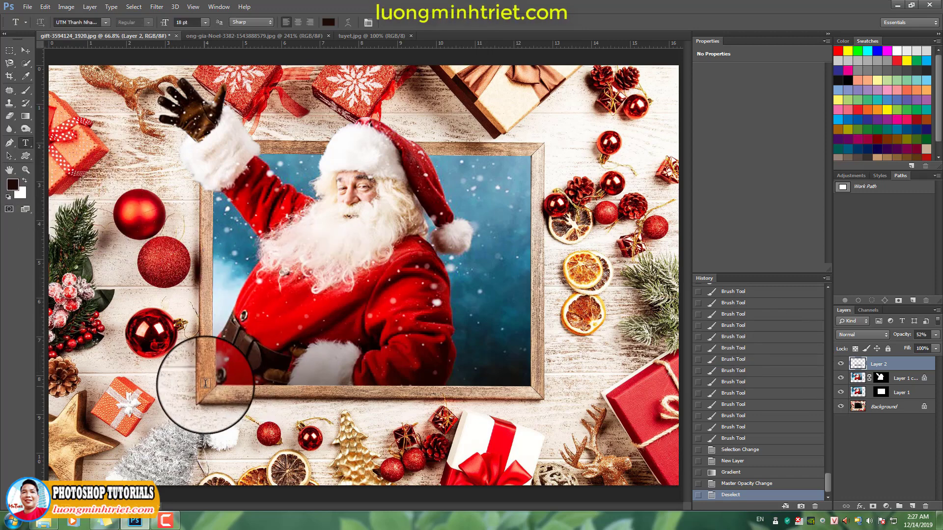
{"action": "left_click", "coordinate": [174, 385]}
{"action": "type", "text": "MERRY CHRISTMAS"}
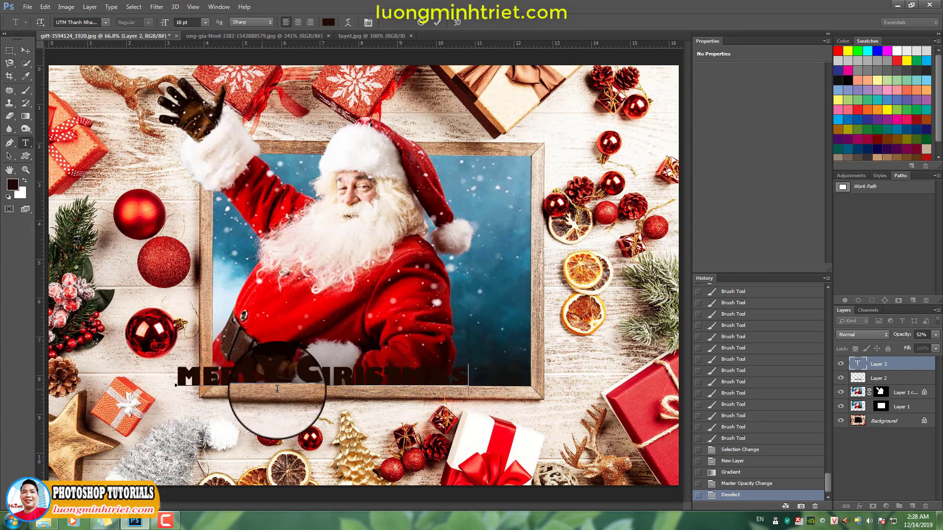
{"action": "left_click", "coordinate": [899, 364]}
{"action": "key", "text": "v"}
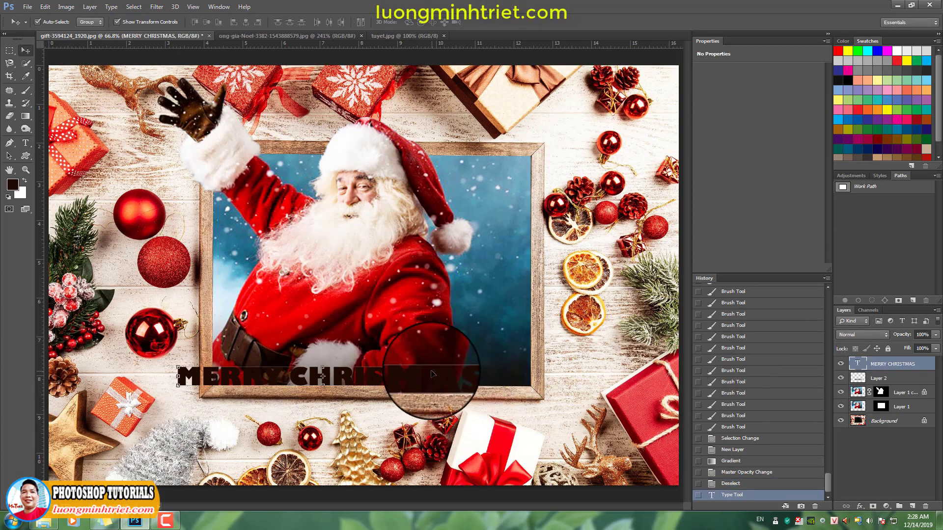
{"action": "mouse_move", "coordinate": [430, 375]}
{"action": "left_mouse_down"}
{"action": "mouse_move", "coordinate": [534, 388]}
{"action": "mouse_move", "coordinate": [529, 416]}
{"action": "left_mouse_up"}
{"action": "key", "text": "Return"}
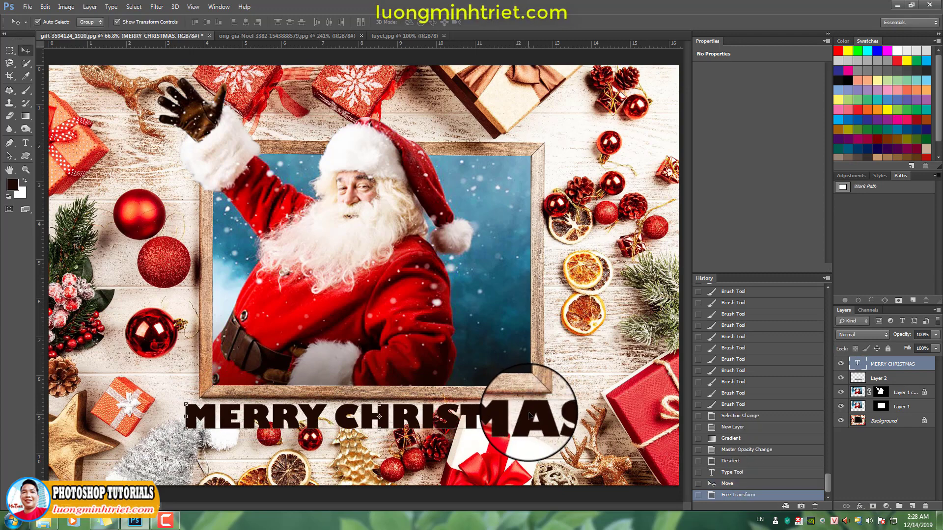
Add a #ff2f04 red Color Overlay to the MERRY CHRISTMAS layer.
{"action": "double_click", "coordinate": [907, 368]}
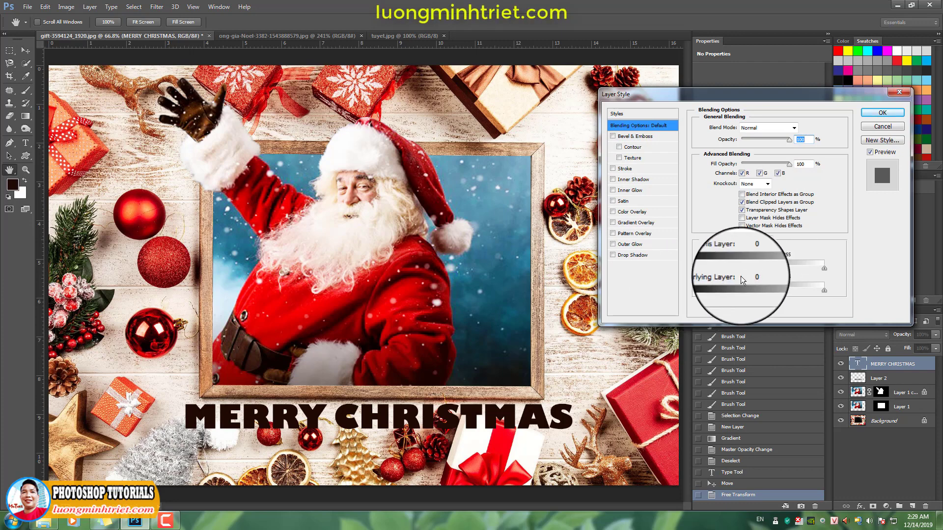
{"action": "left_click", "coordinate": [664, 211]}
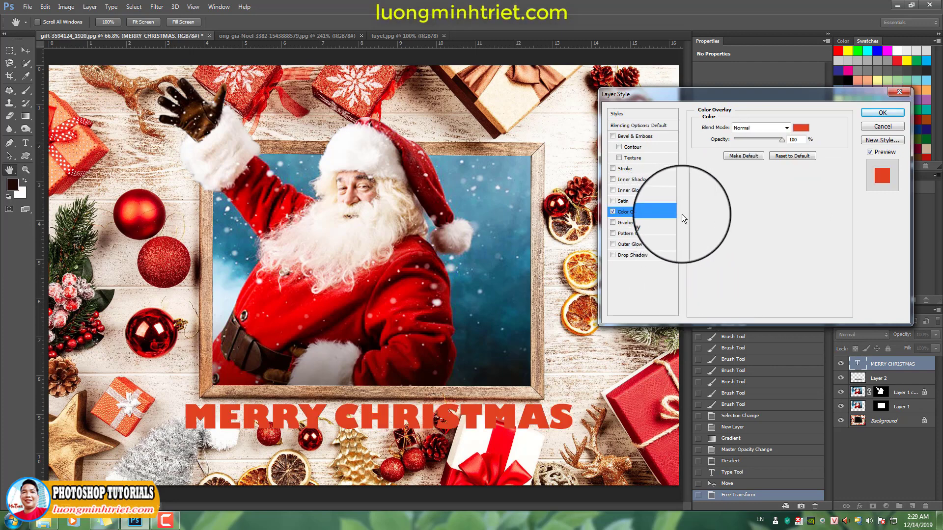
{"action": "left_click", "coordinate": [796, 131]}
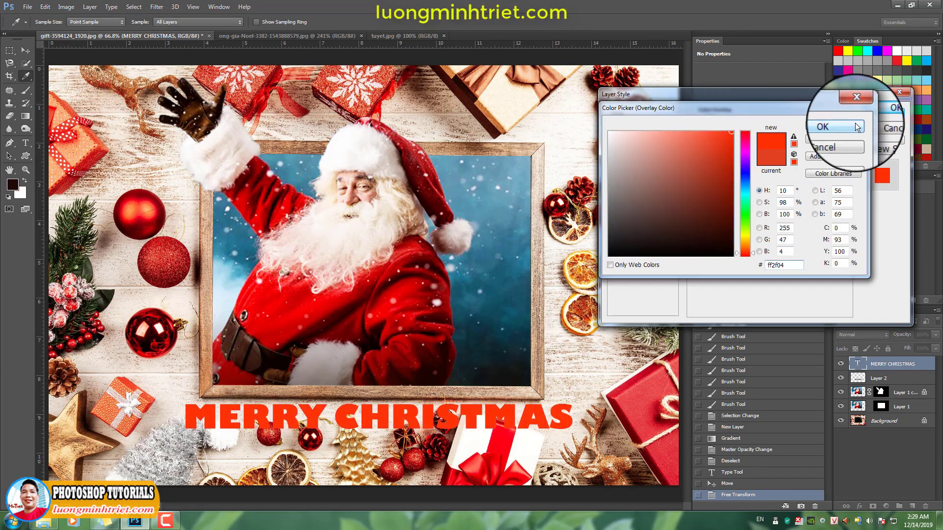
{"action": "left_click", "coordinate": [834, 125]}
Add a white Stroke without Bevel & Emboss, apply, and nudge the title right.
{"action": "left_click", "coordinate": [625, 168]}
{"action": "left_click", "coordinate": [721, 194]}
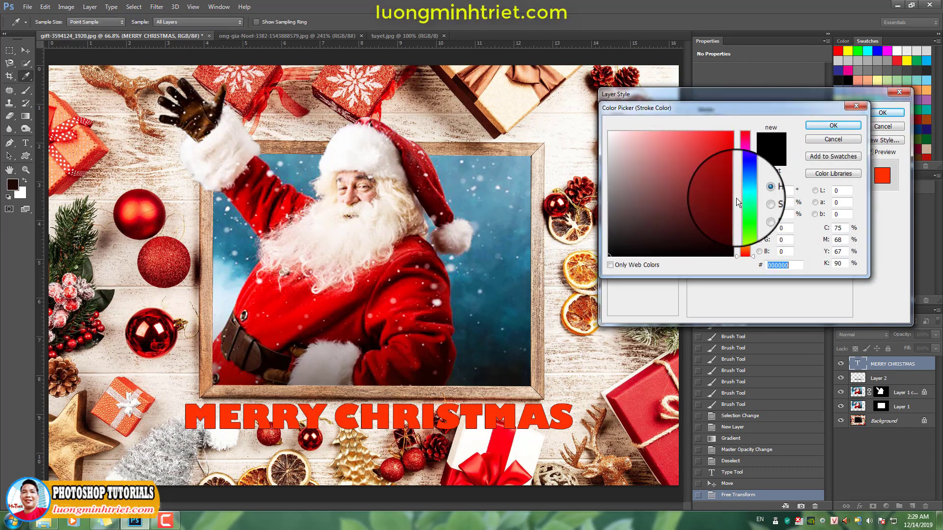
{"action": "left_click", "coordinate": [609, 133]}
{"action": "left_click", "coordinate": [834, 125]}
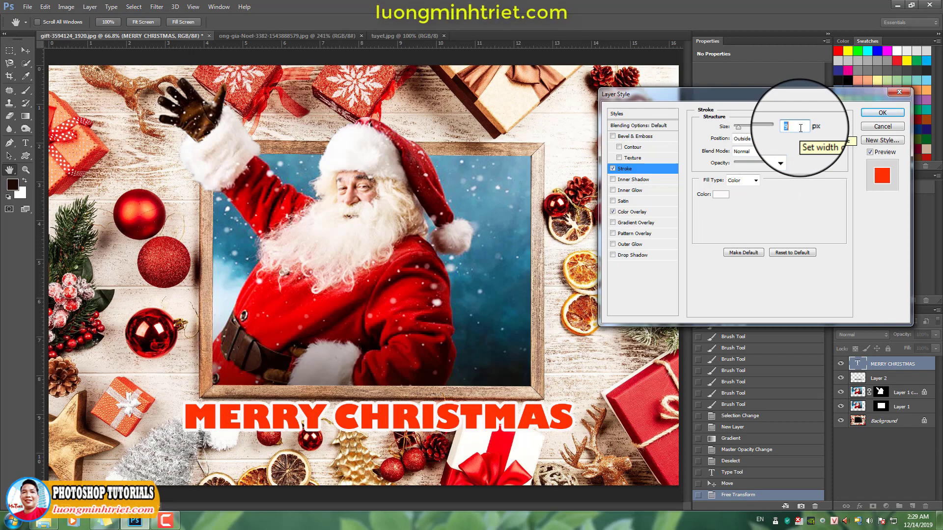
{"action": "left_click", "coordinate": [658, 136]}
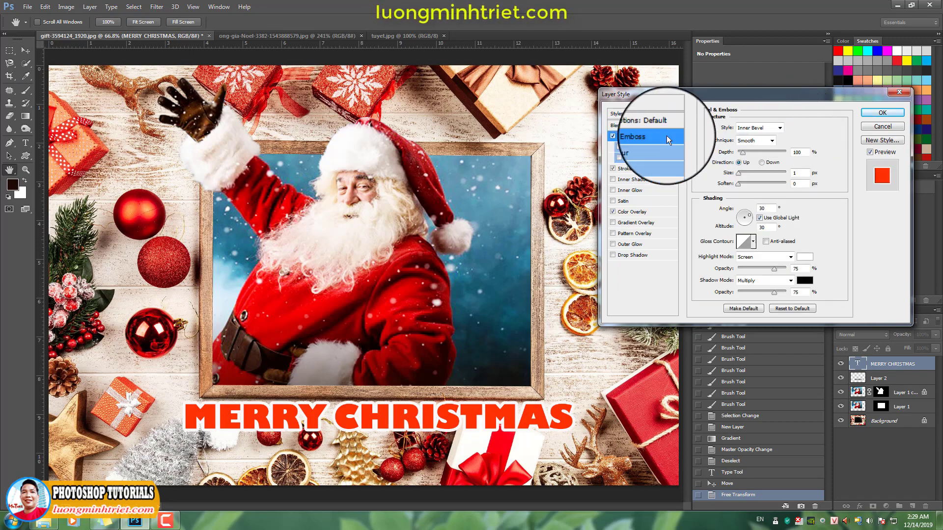
{"action": "left_click", "coordinate": [613, 137]}
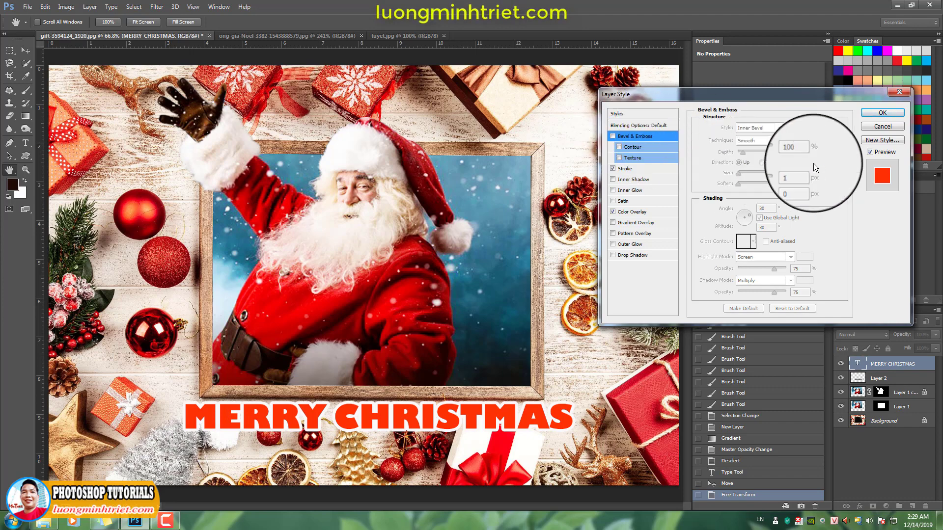
{"action": "left_click", "coordinate": [871, 114]}
{"action": "left_click", "coordinate": [25, 50]}
{"action": "left_click_drag", "start_coordinate": [357, 418], "coordinate": [393, 425]}
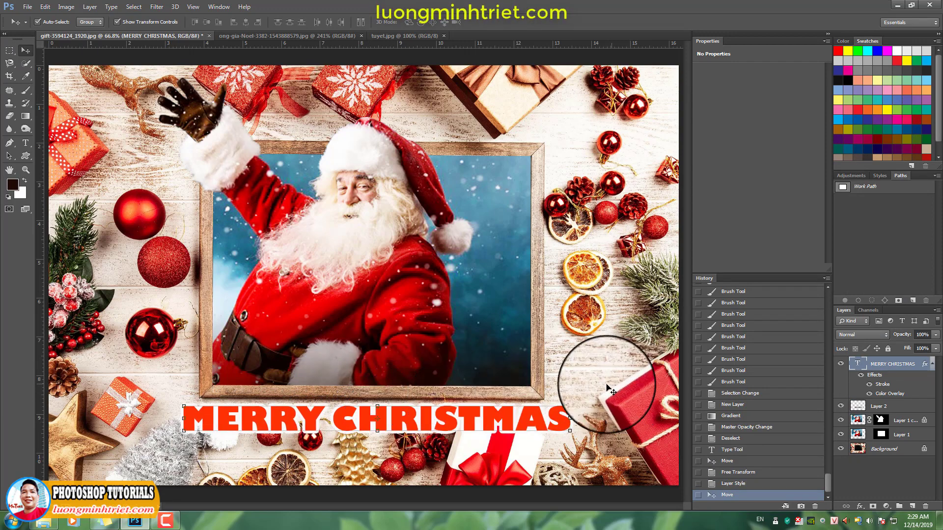
{"action": "left_click", "coordinate": [901, 453], "text": "shift"}
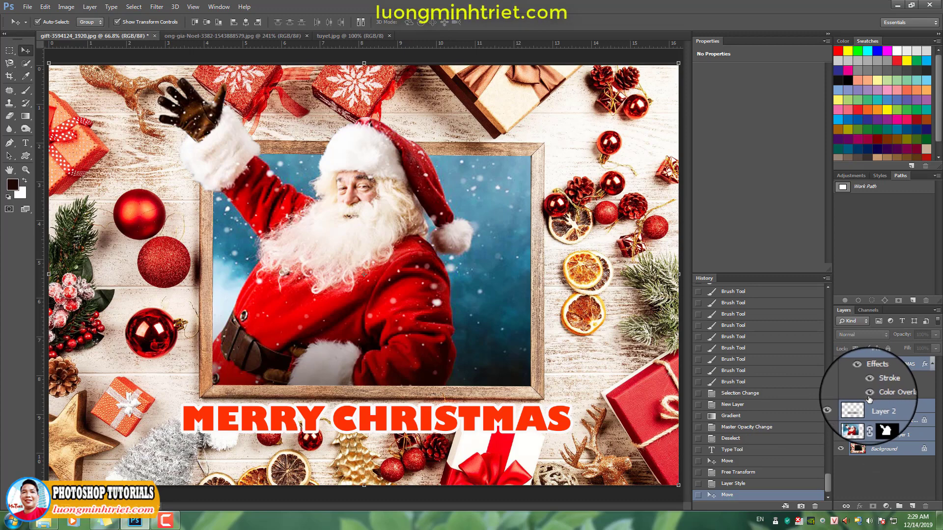
{"action": "left_click", "coordinate": [877, 400]}
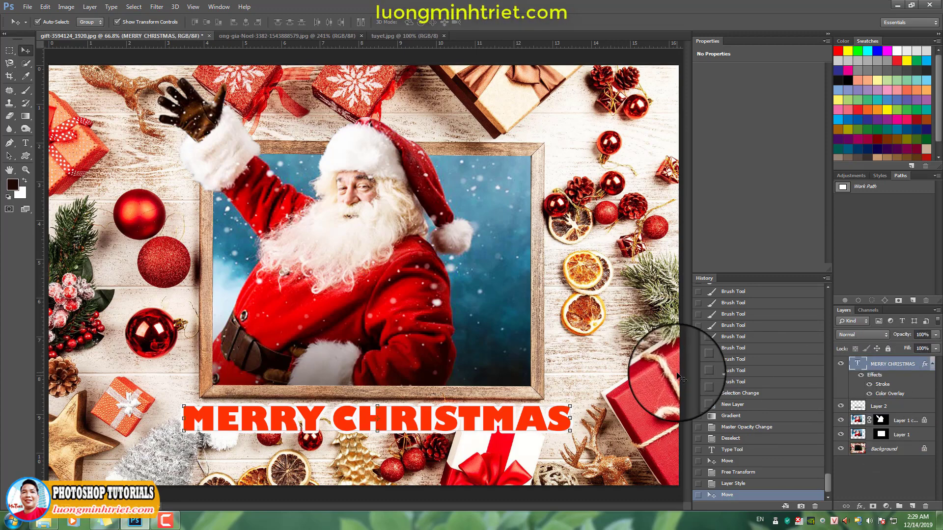
{"action": "key", "text": "j"}
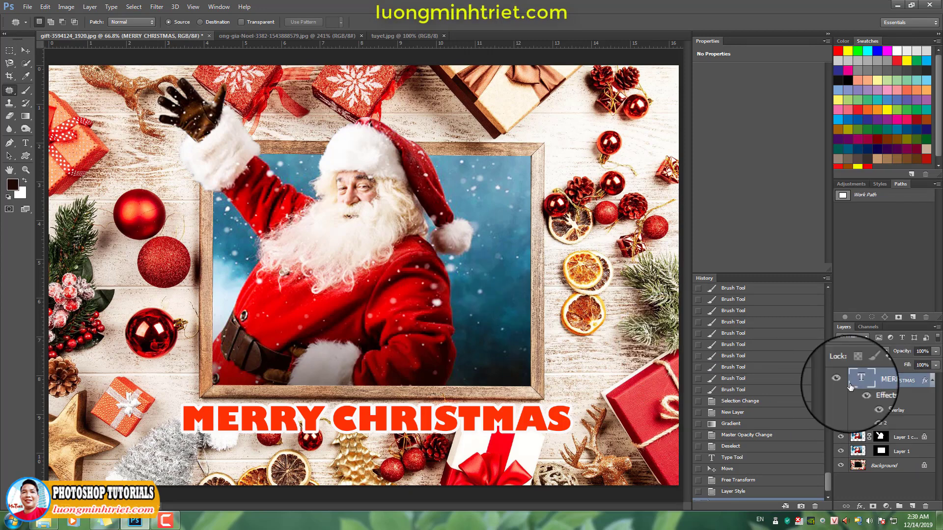
Paste the tuyet.jpg snow image into the card and scale it to cover the canvas.
{"action": "left_click_drag", "start_coordinate": [406, 36], "coordinate": [394, 39]}
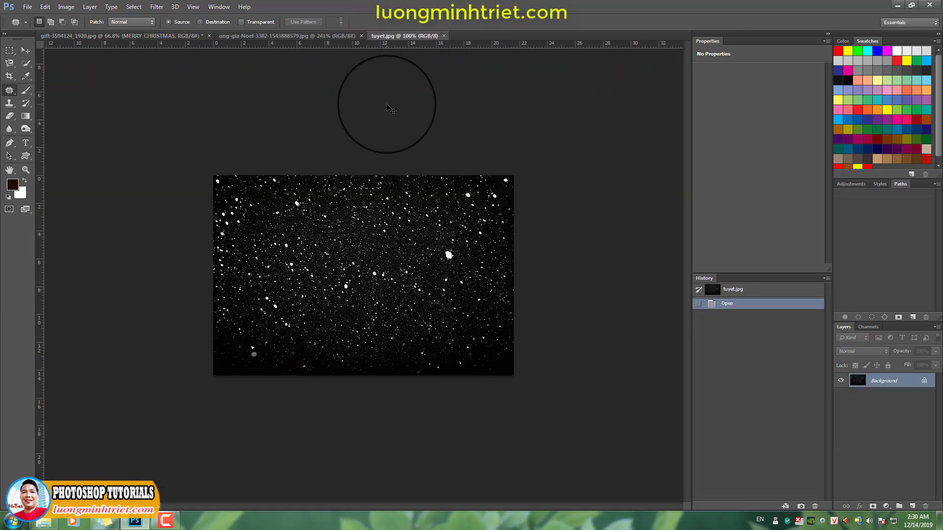
{"action": "left_click", "coordinate": [170, 36]}
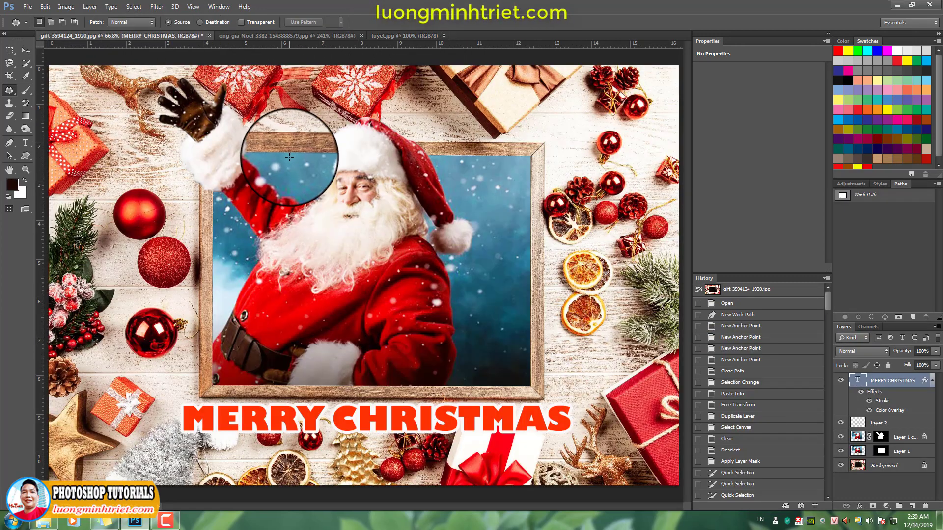
{"action": "key", "text": "ctrl+v"}
{"action": "key", "text": "ctrl+minus"}
{"action": "key", "text": "ctrl+t"}
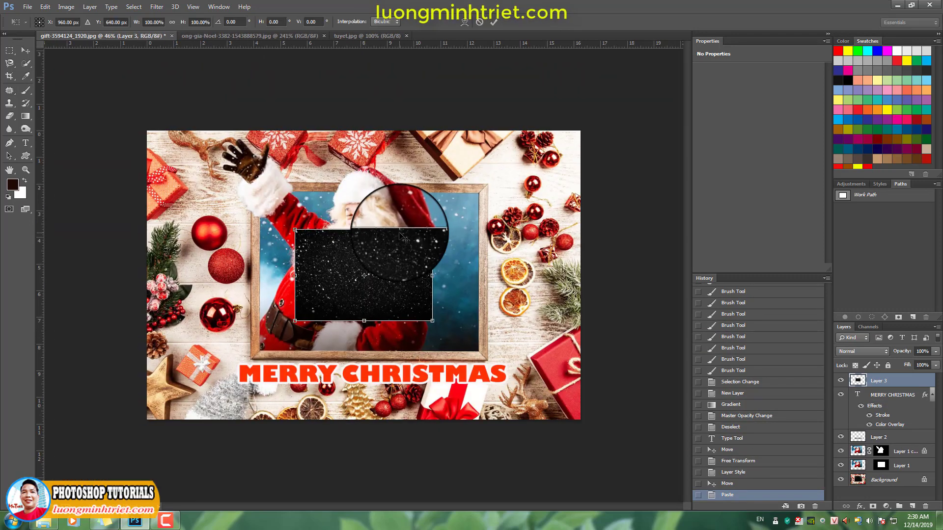
{"action": "left_click_drag", "start_coordinate": [435, 229], "coordinate": [629, 140]}
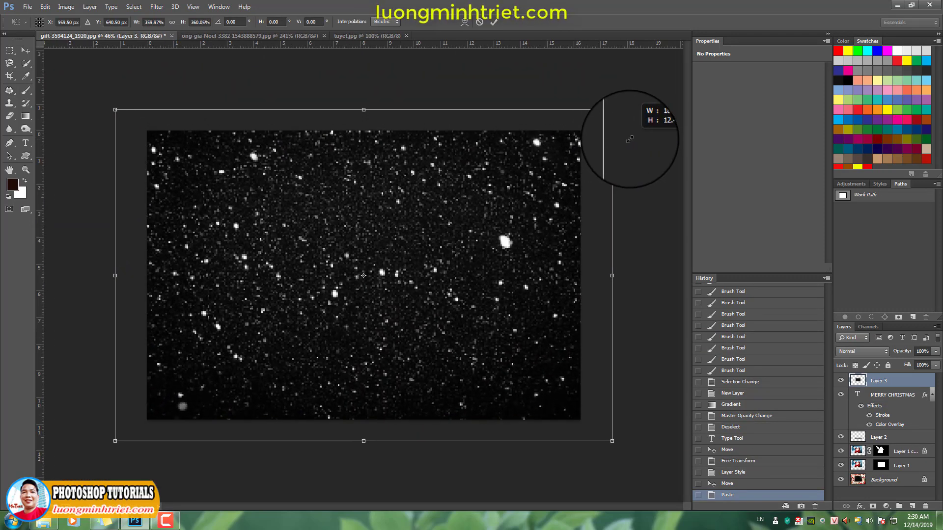
{"action": "key", "text": "Return"}
Set the snow layer's blend mode to Screen and shift it slightly.
{"action": "left_click", "coordinate": [860, 352]}
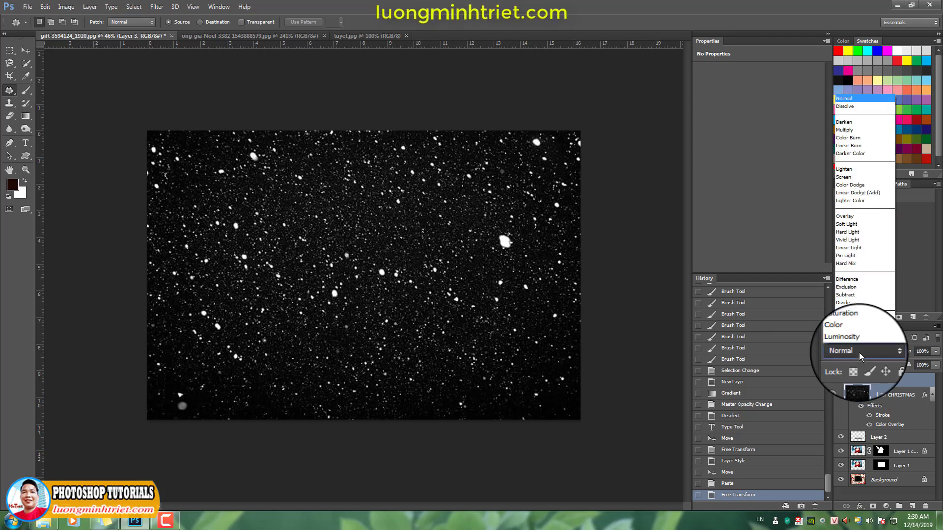
{"action": "left_click", "coordinate": [847, 178]}
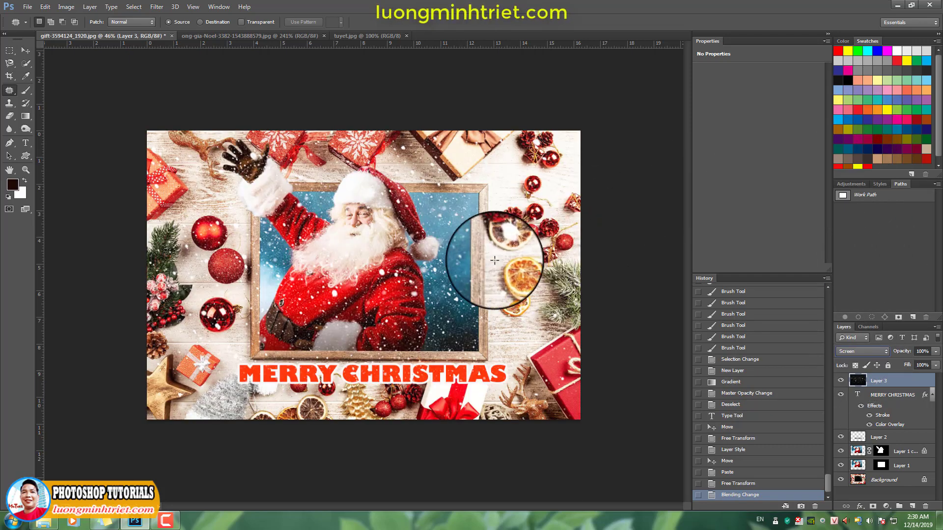
{"action": "scroll", "coordinate": [471, 260], "scroll_direction": "up", "scroll_amount": 2}
{"action": "scroll", "coordinate": [431, 274], "scroll_direction": "up", "scroll_amount": 1}
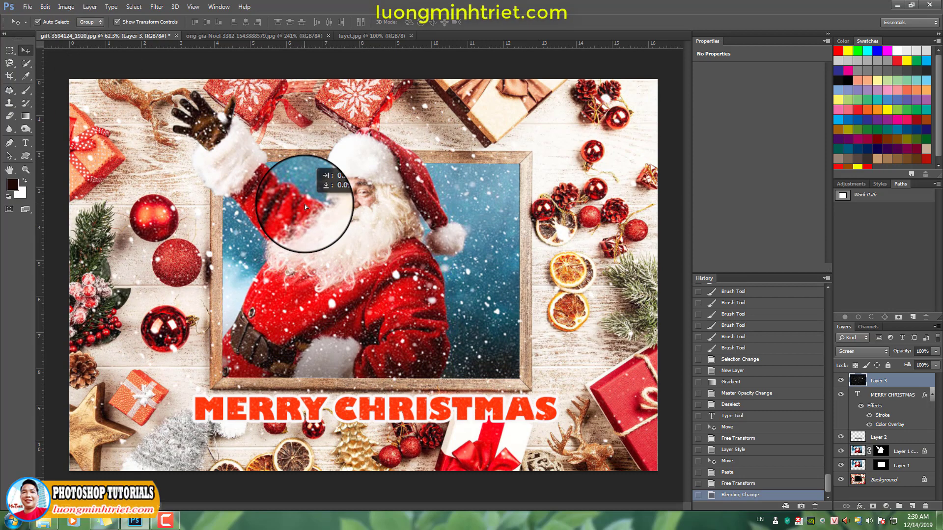
{"action": "left_click_drag", "start_coordinate": [299, 198], "coordinate": [307, 225]}
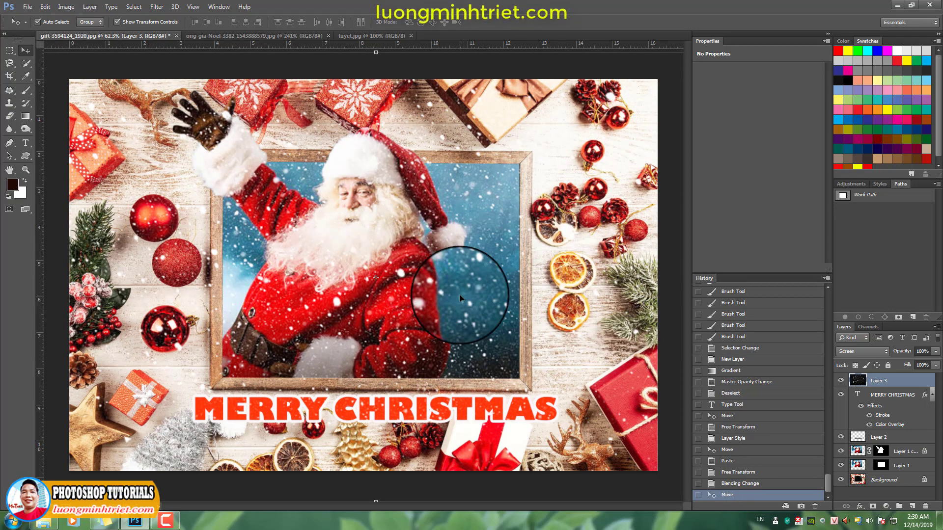
{"action": "scroll", "coordinate": [458, 293], "scroll_direction": "down", "scroll_amount": 1}
Show the whole finished card full-screen with all panels and toolbars hidden.
{"action": "key", "text": "j"}
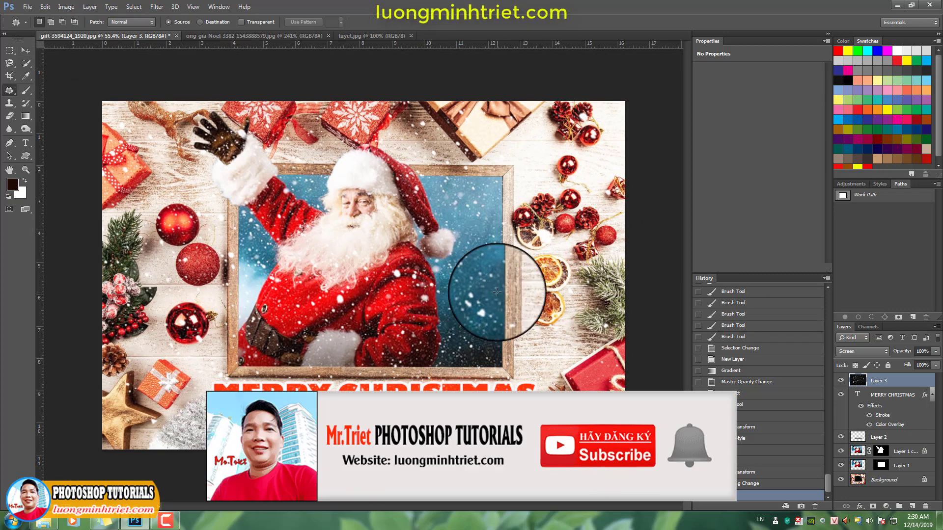
{"action": "scroll", "coordinate": [594, 275], "scroll_direction": "up", "scroll_amount": 1}
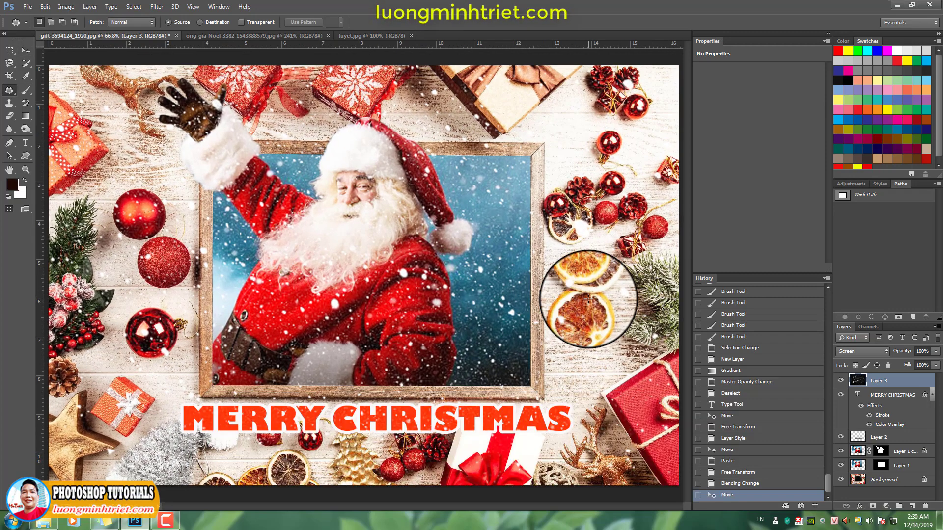
{"action": "key", "text": "Tab"}
{"action": "scroll", "coordinate": [592, 295], "scroll_direction": "up", "scroll_amount": 1}
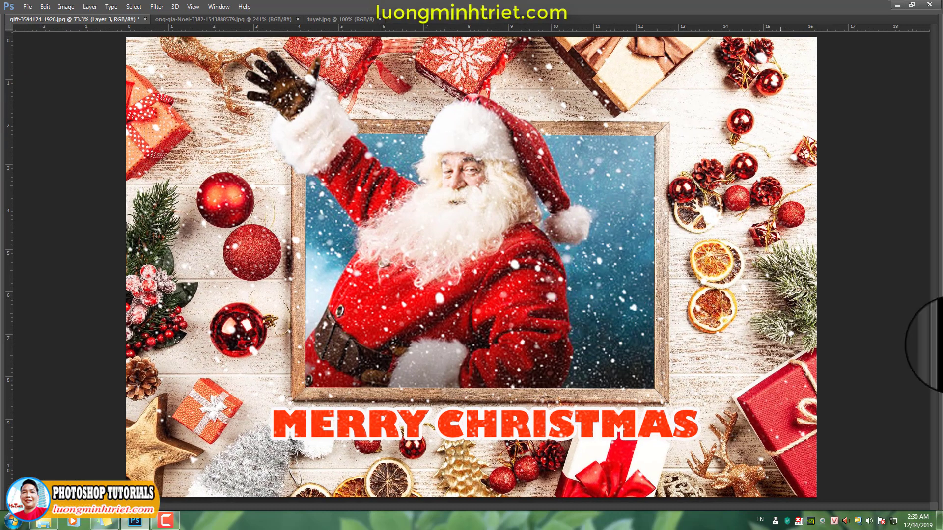